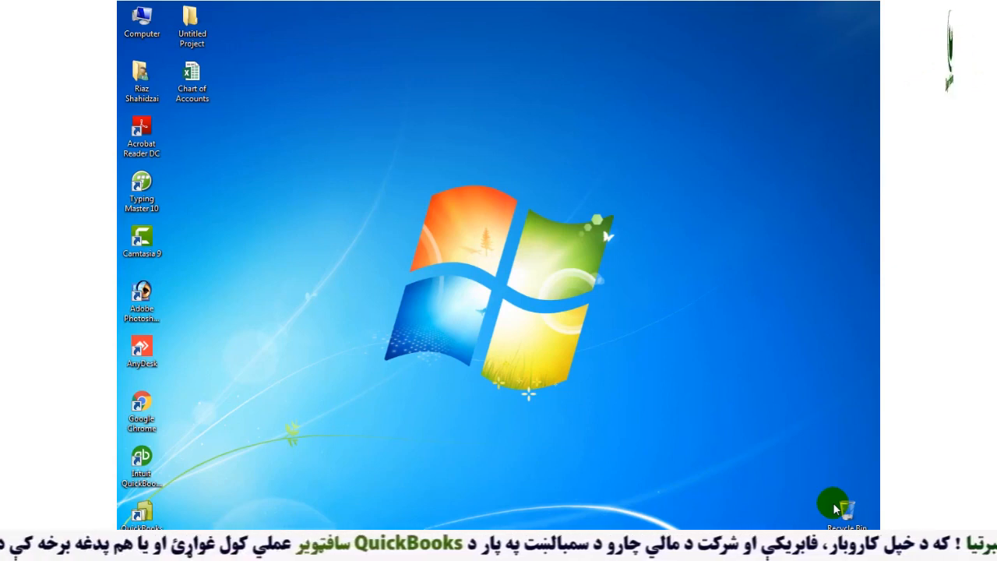
# Step: Refresh the desktop, open the Chart of Accounts workbook in Excel, and dismiss the activation notice
pyautogui.rightClick(227, 174)
pyautogui.click(257, 210)
pyautogui.doubleClick(194, 81)
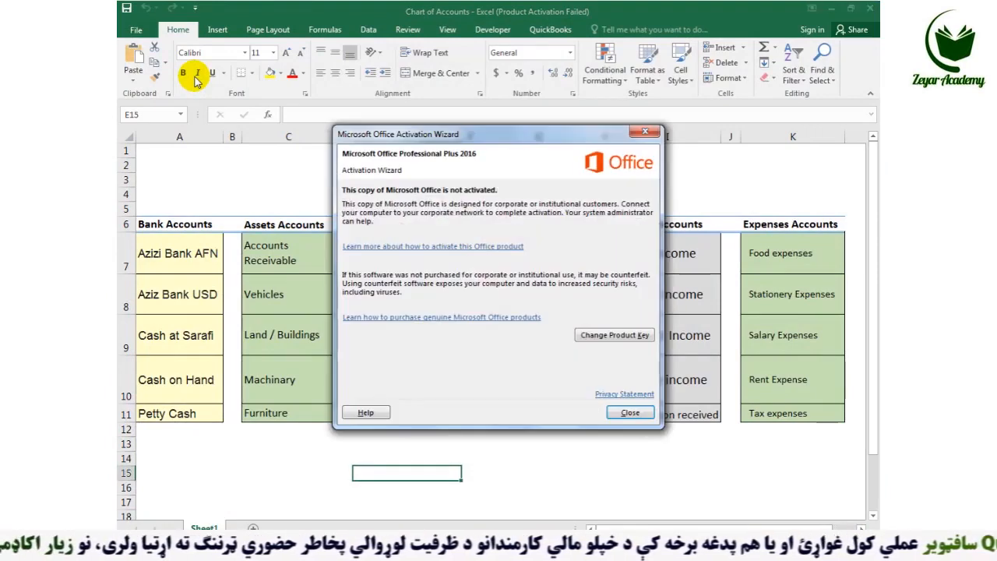
pyautogui.press('Escape')
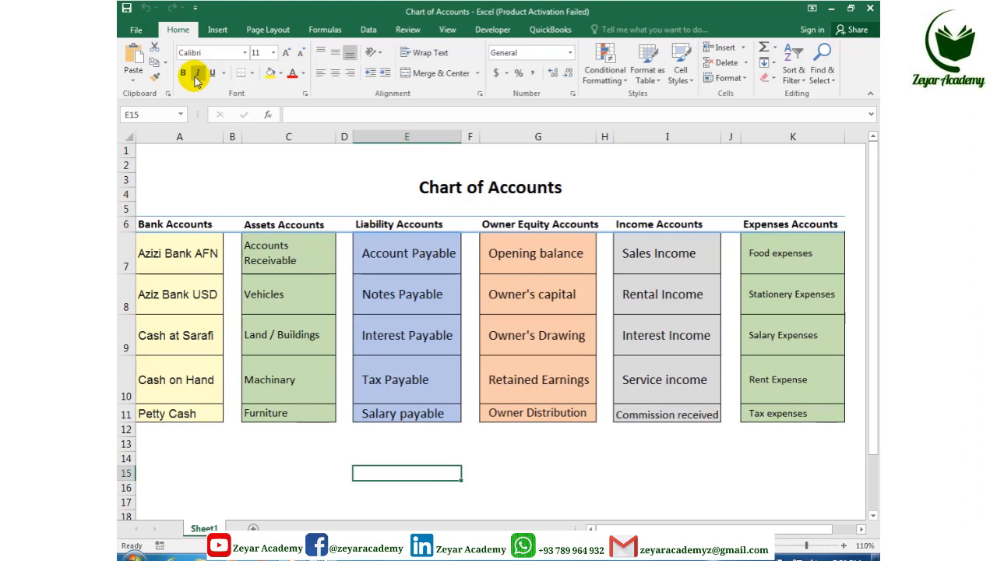
# Step: Highlight the accounts table and the Bank Accounts cells A6–A10, then minimize Excel
pyautogui.moveTo(395, 196); pyautogui.dragTo(487, 441)
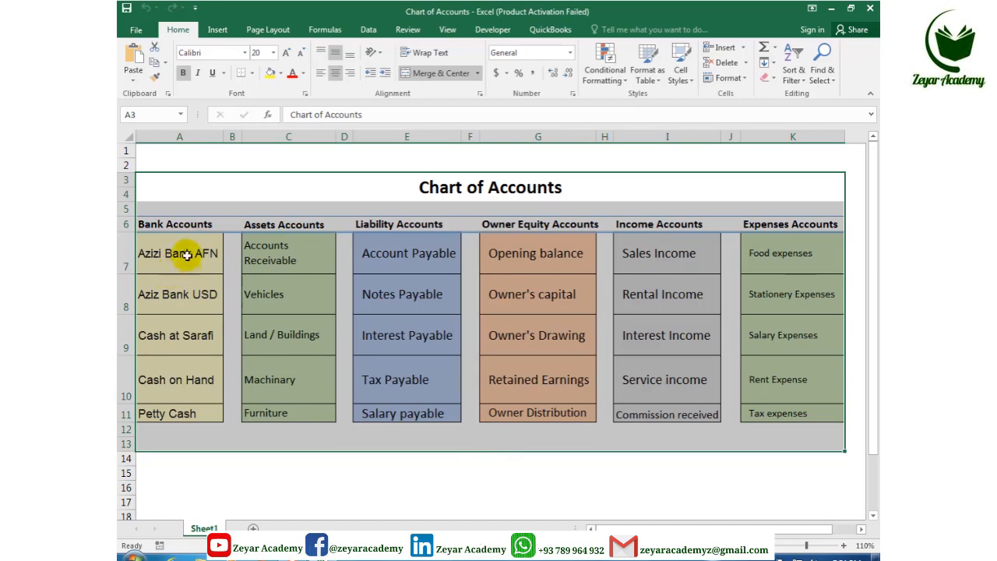
pyautogui.moveTo(178, 223); pyautogui.dragTo(165, 418)
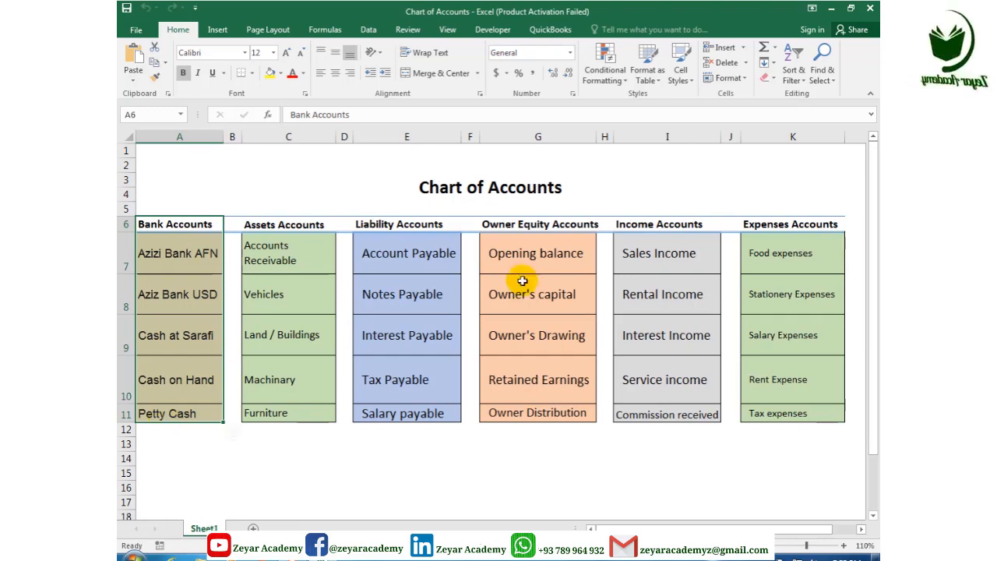
pyautogui.click(830, 9)
# Step: Refresh the desktop and launch Intuit QuickBooks Enterprise to the company Home page
pyautogui.rightClick(270, 235)
pyautogui.click(296, 277)
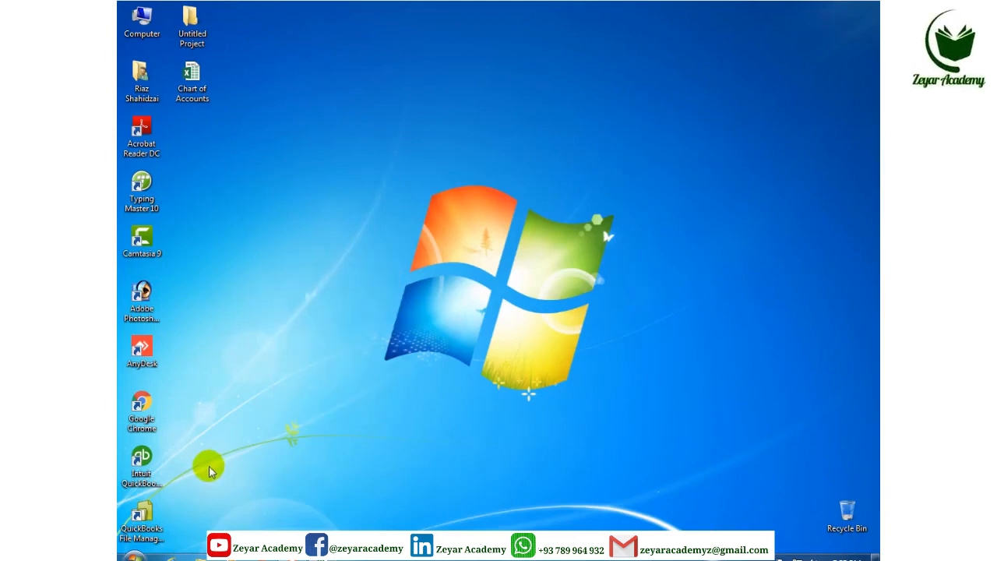
pyautogui.doubleClick(141, 459)
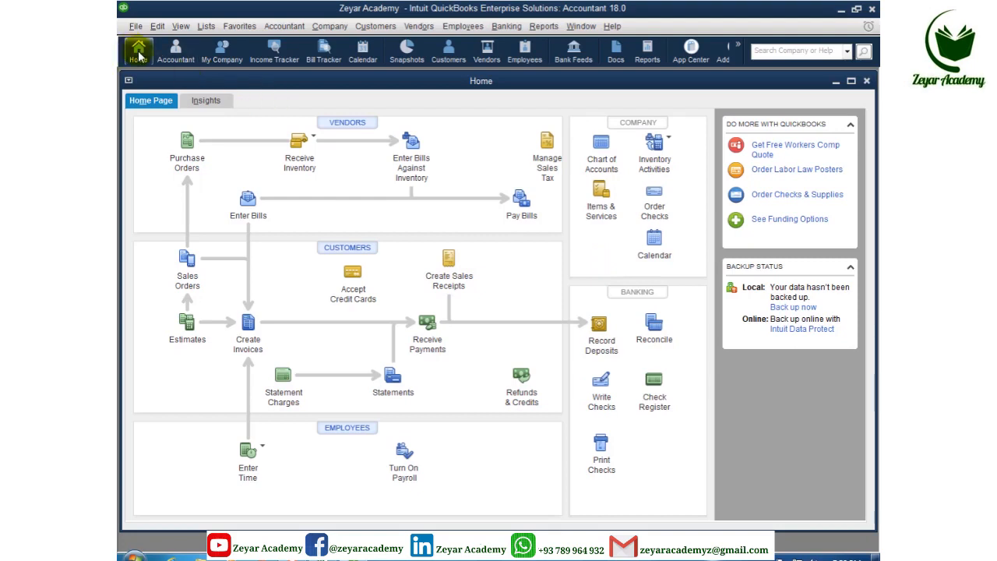
# Step: Open the Chart of Accounts maximized, using the Home page, Lists menu, and Ctrl+A in turn
pyautogui.click(603, 162)
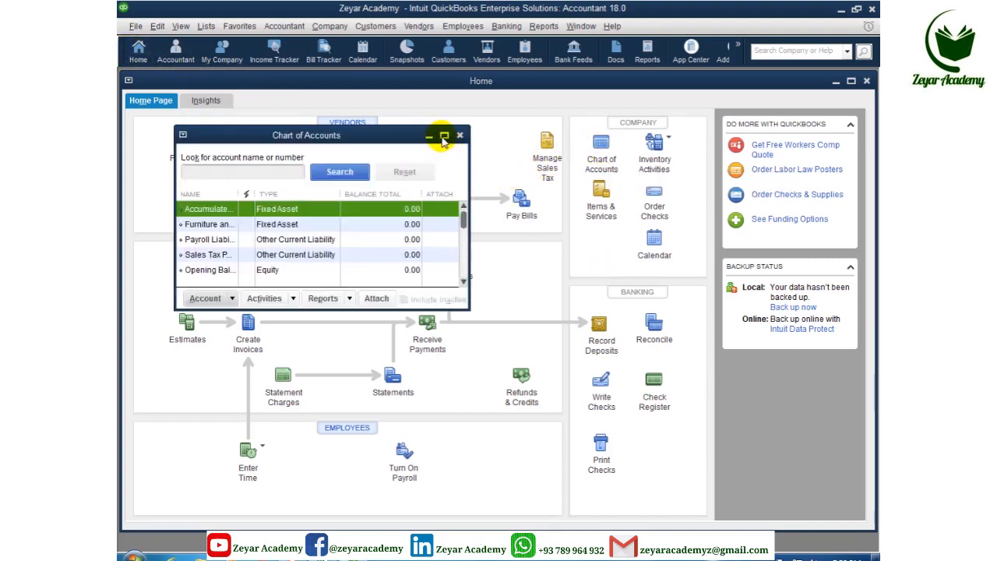
pyautogui.click(444, 136)
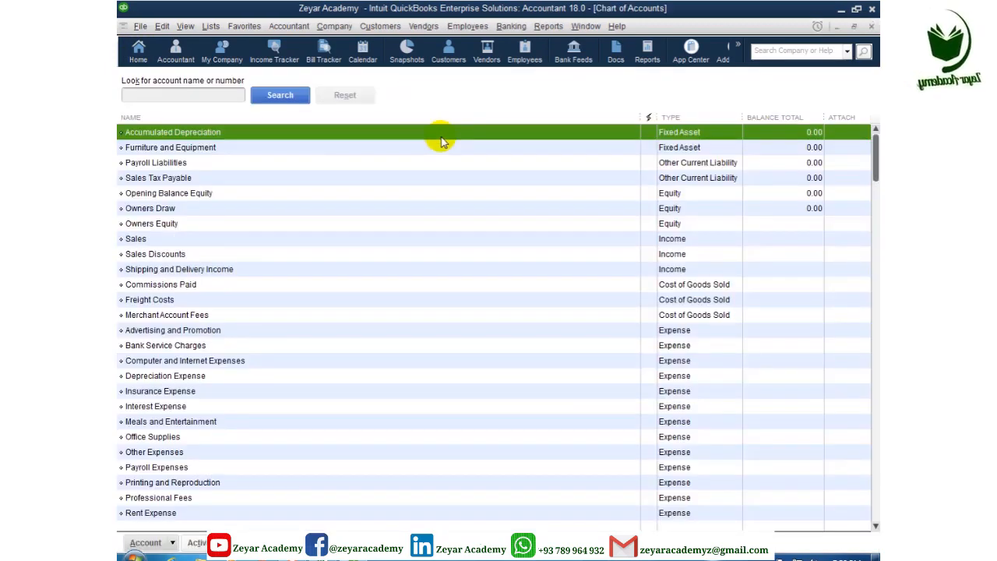
pyautogui.press('Escape')
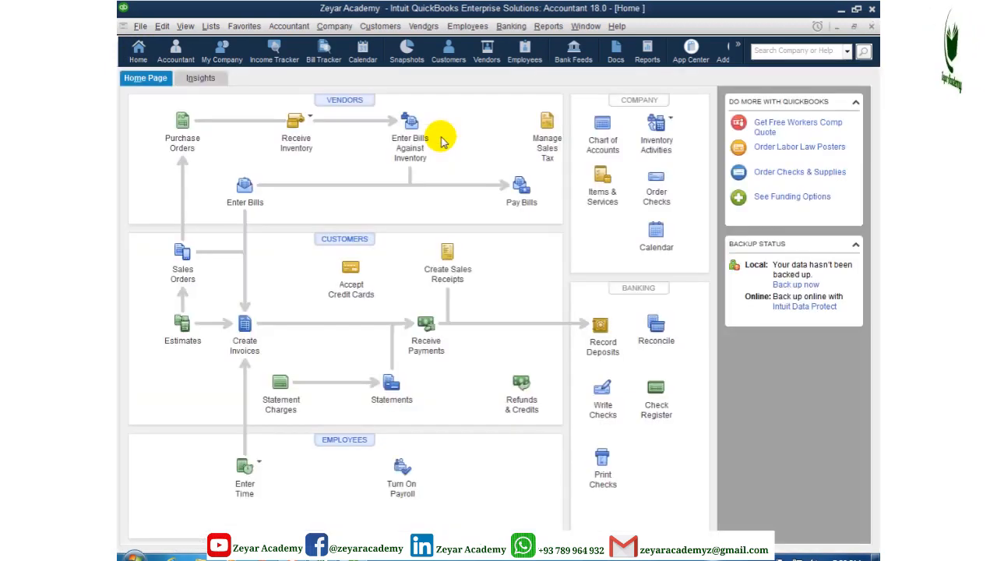
pyautogui.click(210, 28)
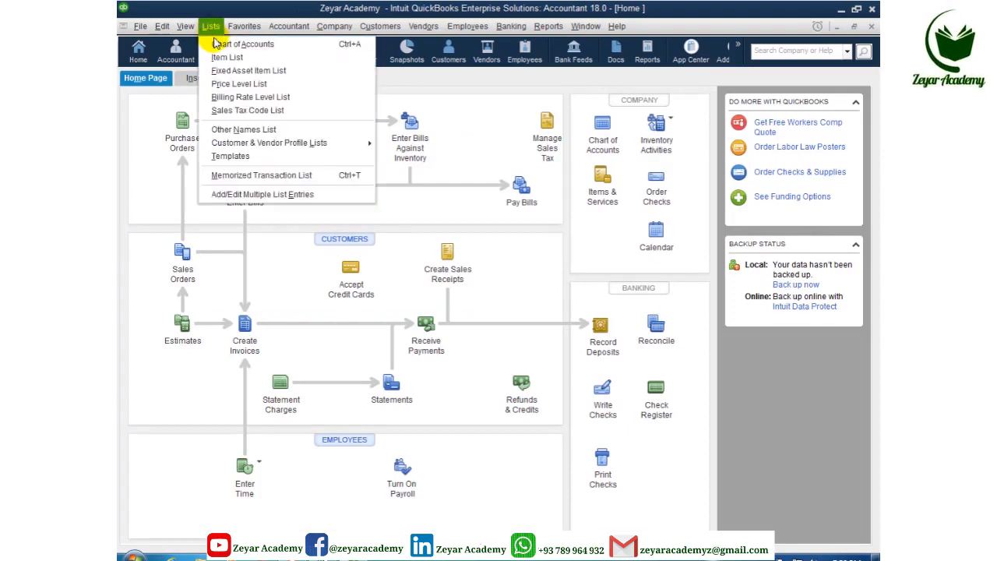
pyautogui.click(218, 44)
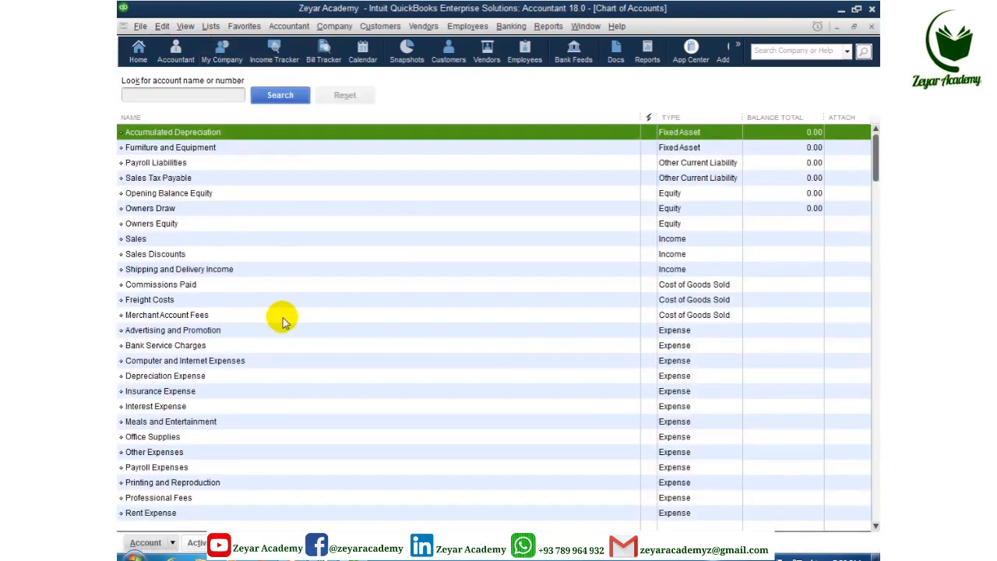
pyautogui.press('Escape')
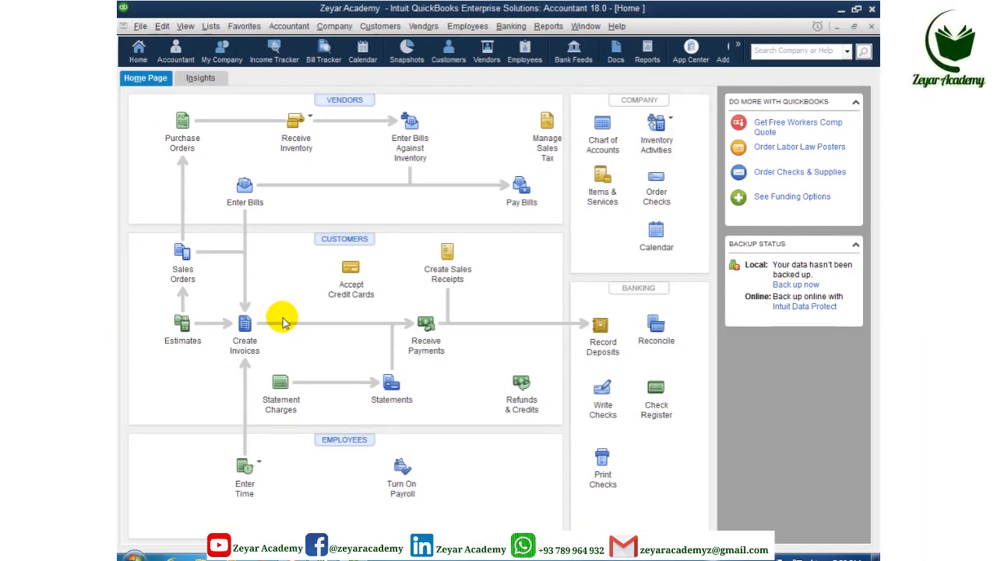
pyautogui.hotkey('ctrl', 'a')
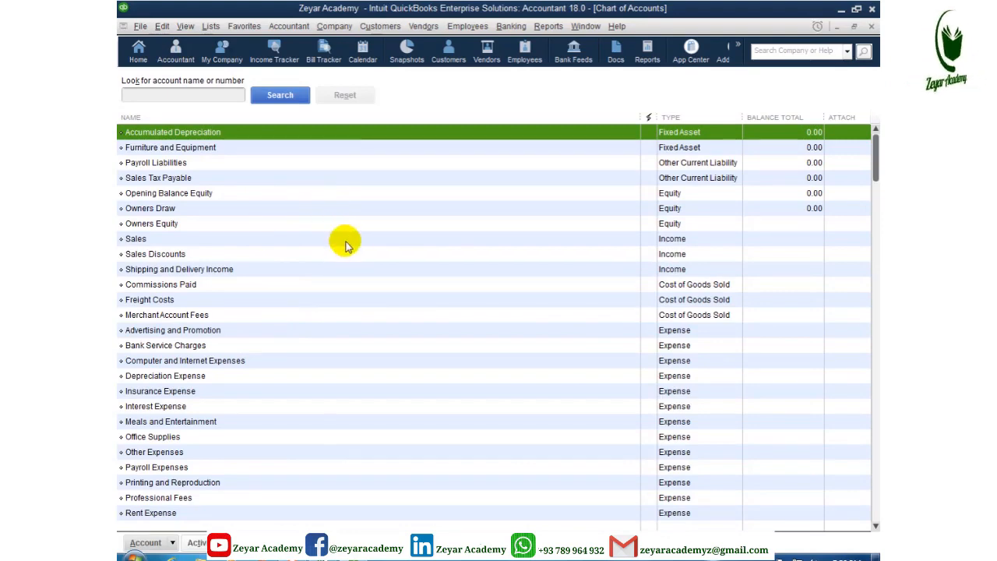
pyautogui.scroll(-3, 361, 269)
pyautogui.scroll(3, 366, 278)
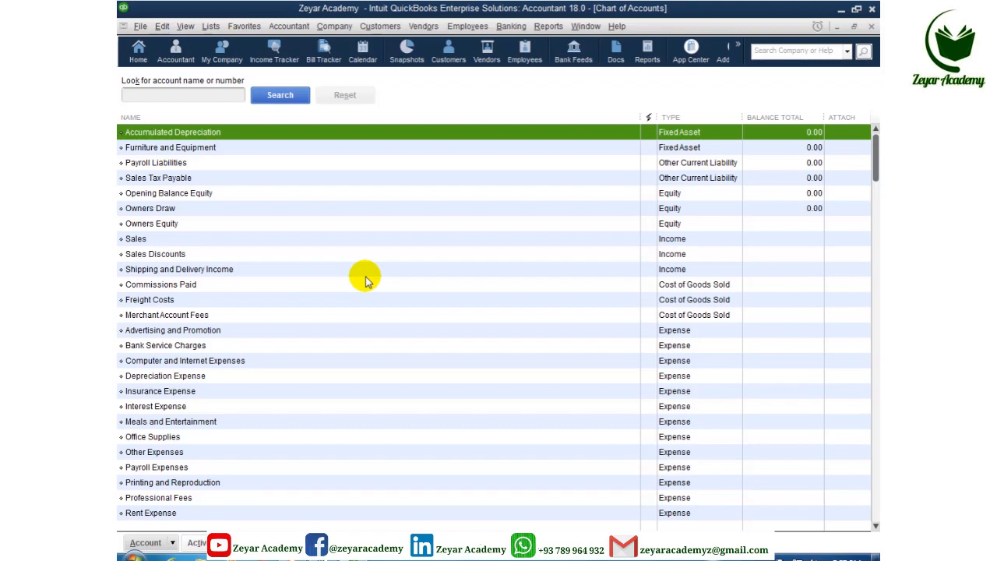
# Step: Create a new account of type Bank from the Account menu and continue to its form
pyautogui.click(170, 545)
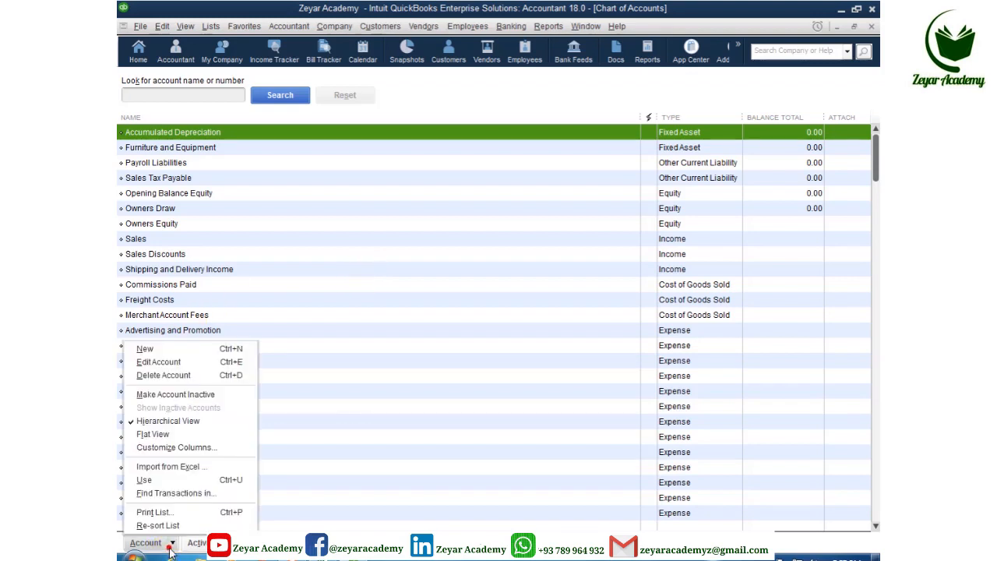
pyautogui.click(148, 349)
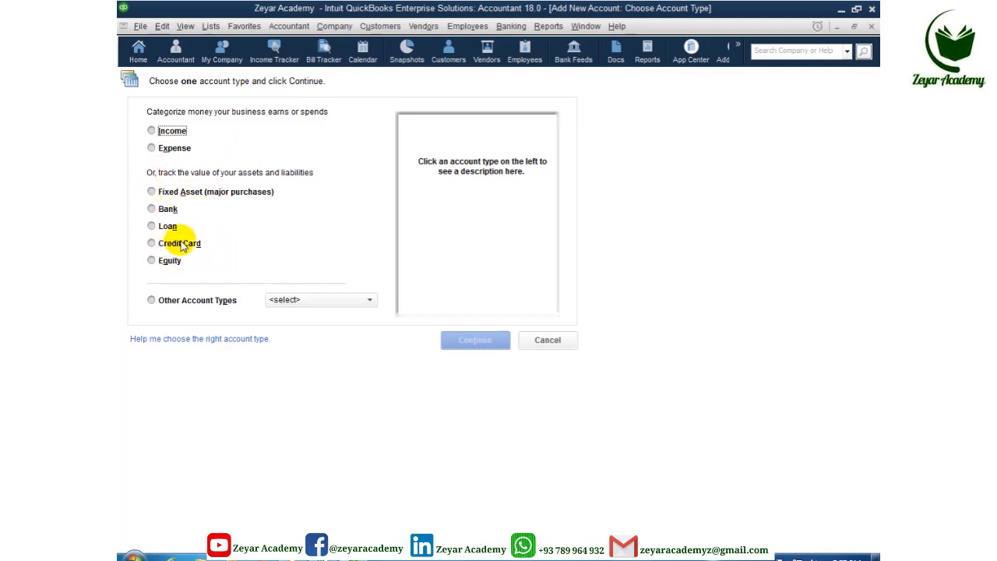
pyautogui.click(151, 300)
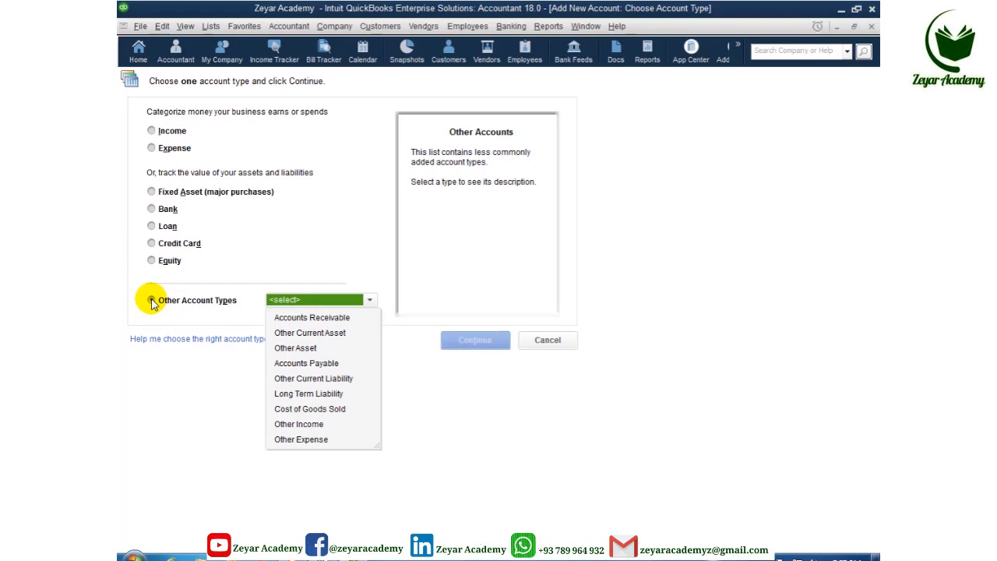
pyautogui.click(154, 210)
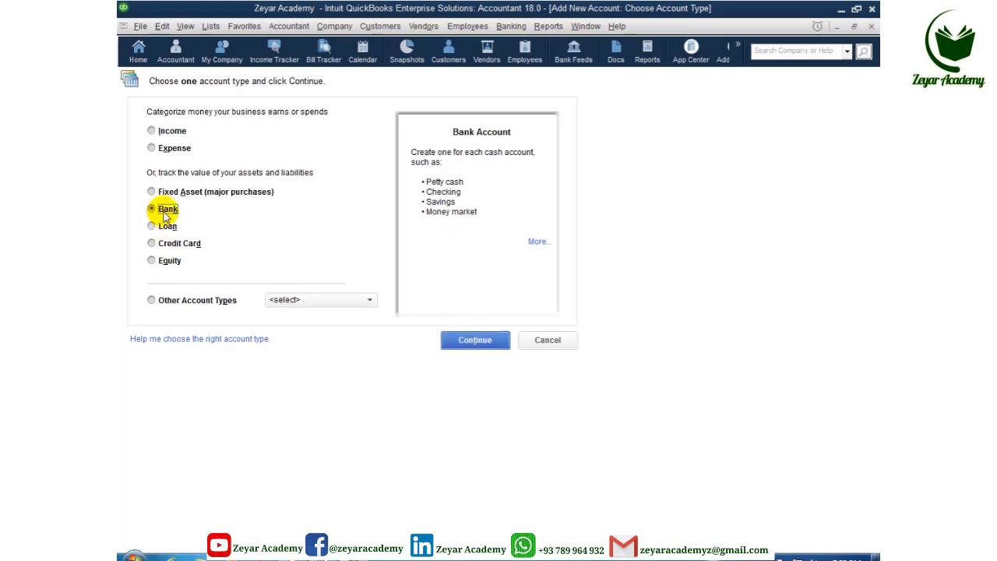
pyautogui.click(459, 341)
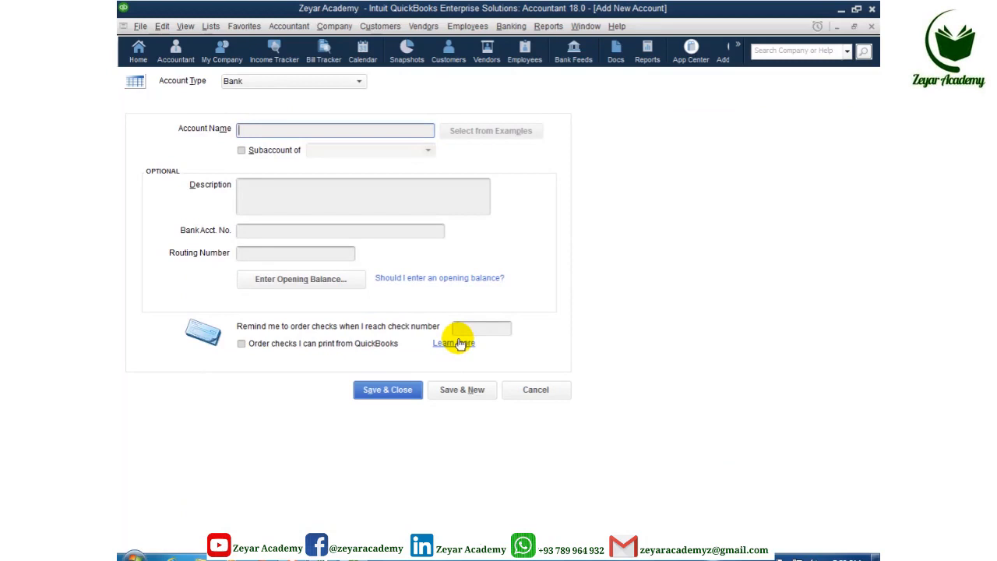
# Step: Name and describe the account Aziz Bank and enter its bank account number
pyautogui.write('Aziz')
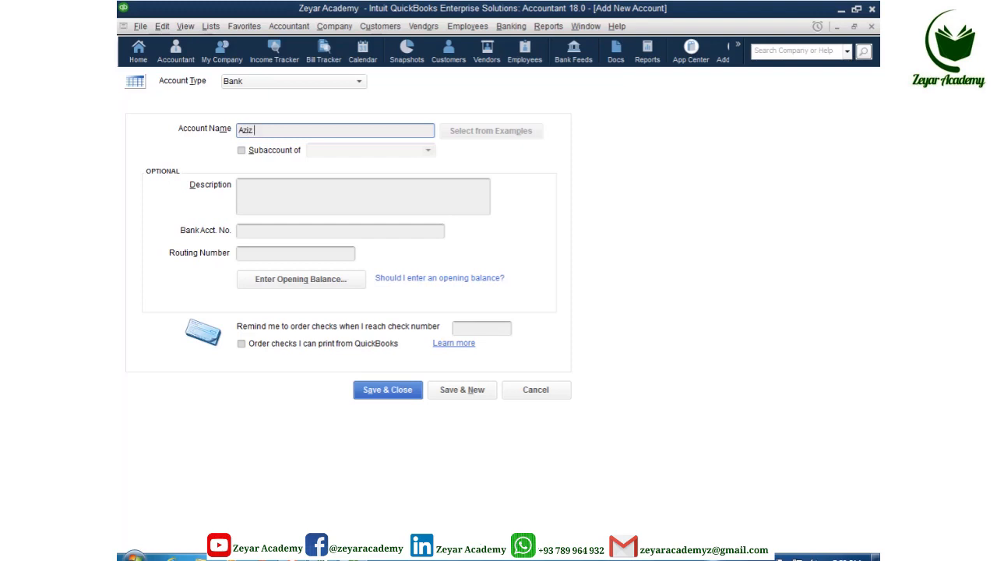
pyautogui.write(' Bank')
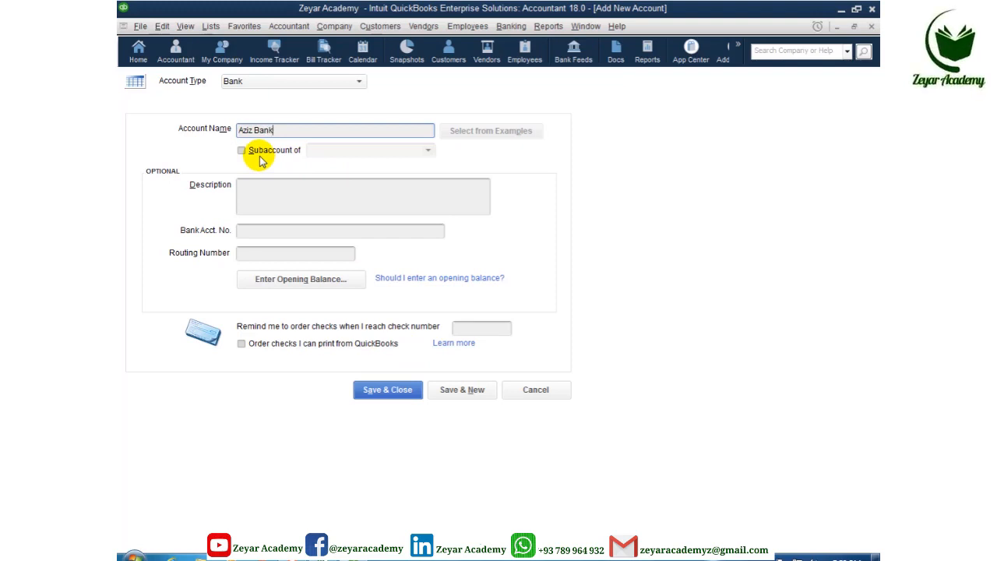
pyautogui.moveTo(281, 129); pyautogui.dragTo(230, 134)
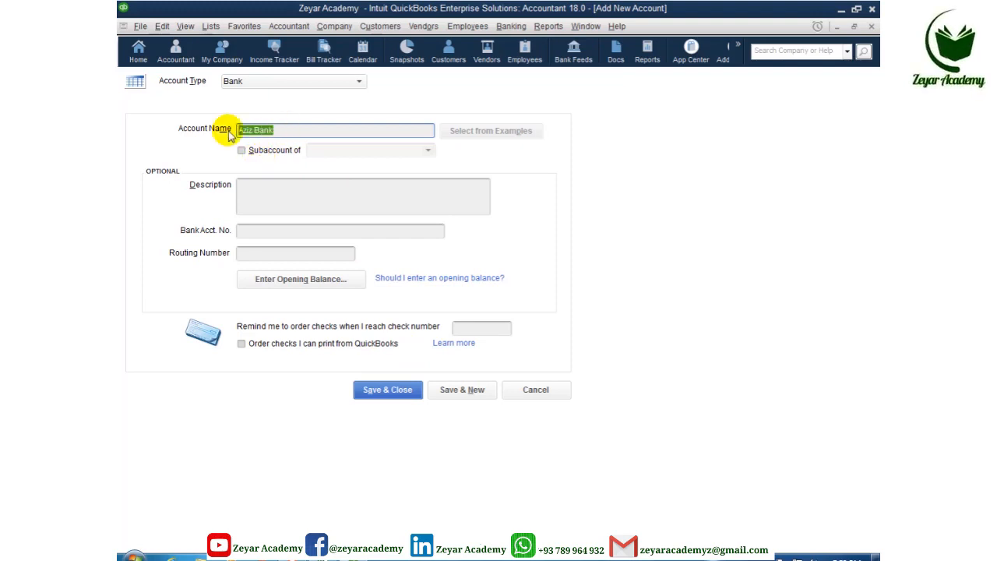
pyautogui.click(260, 191)
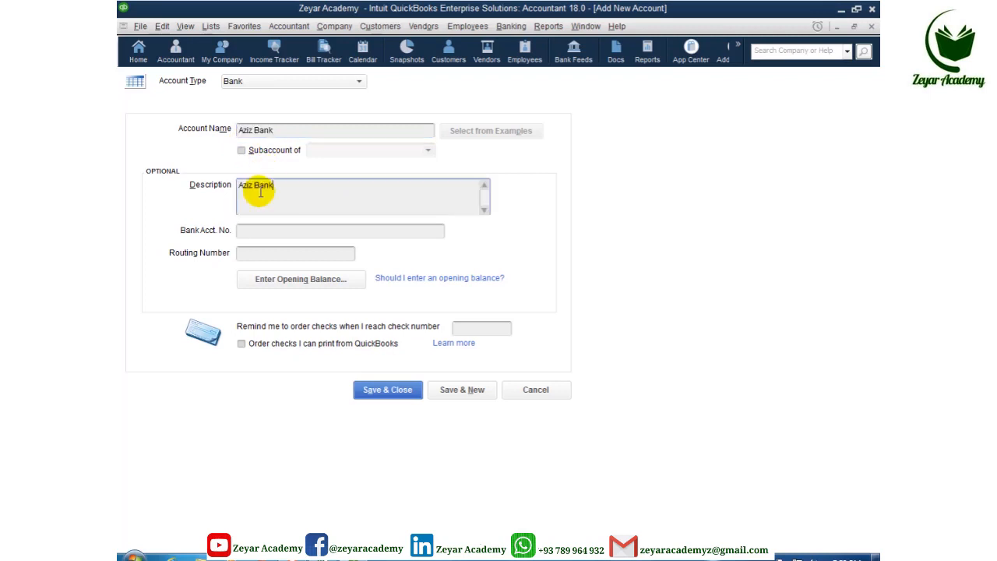
pyautogui.click(251, 232)
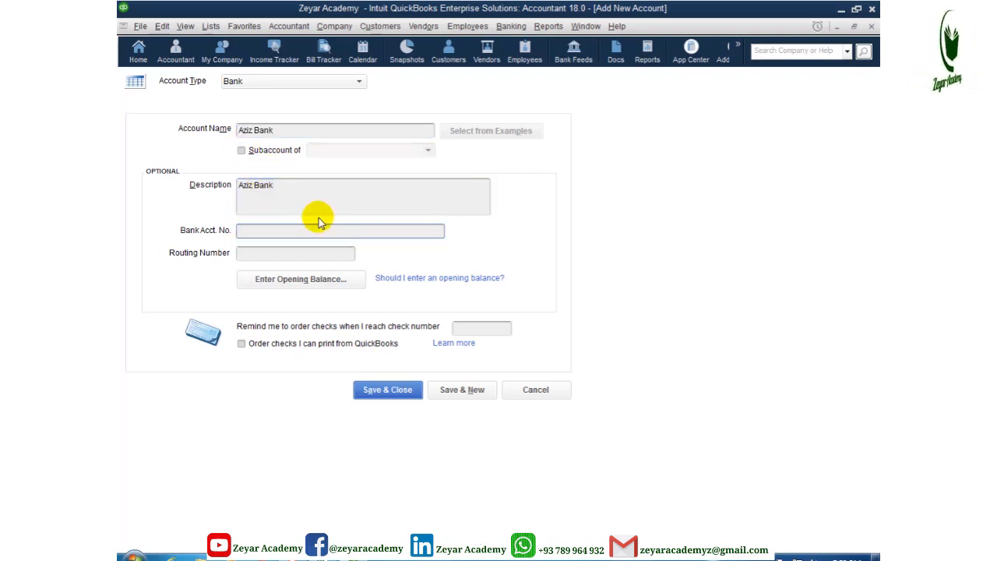
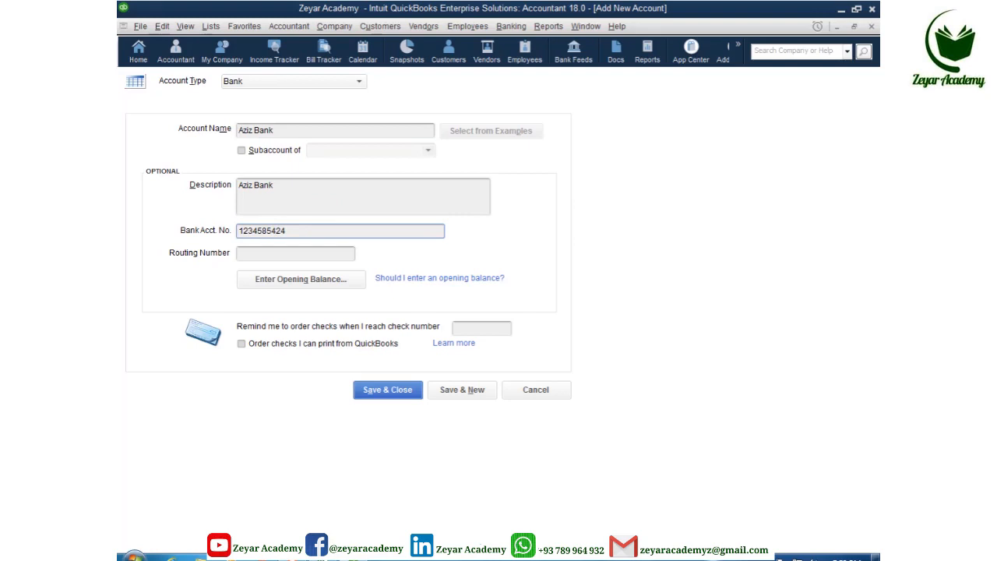
pyautogui.click(263, 255)
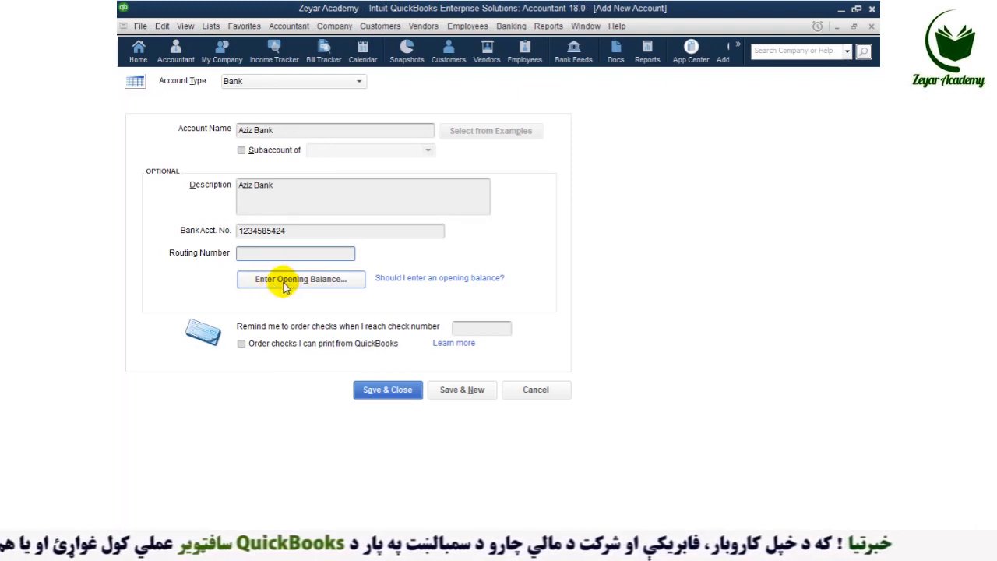
# Step: Enter a 500,000.00 opening balance for Aziz Bank with statement date 08/01/2020
pyautogui.click(283, 287)
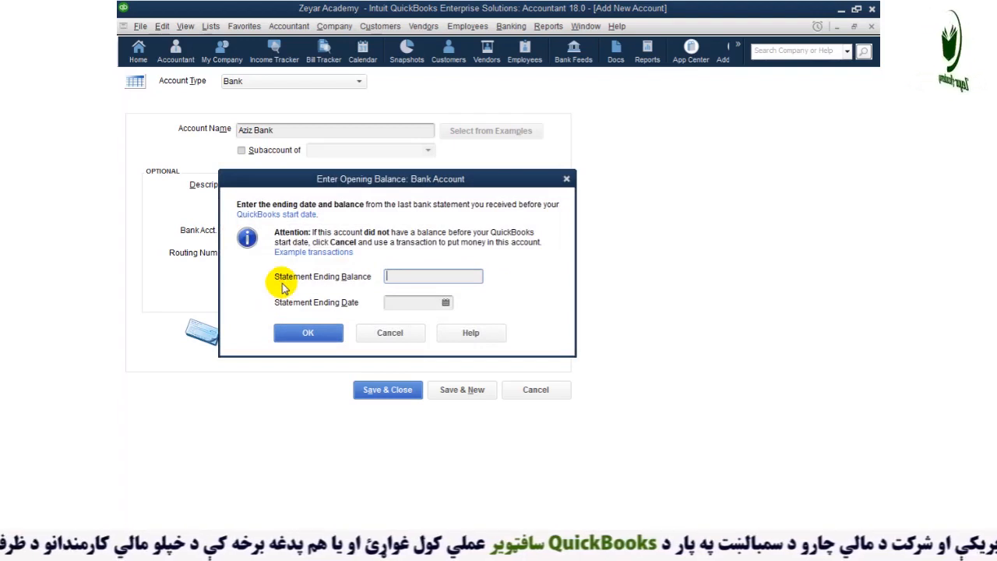
pyautogui.write('5')
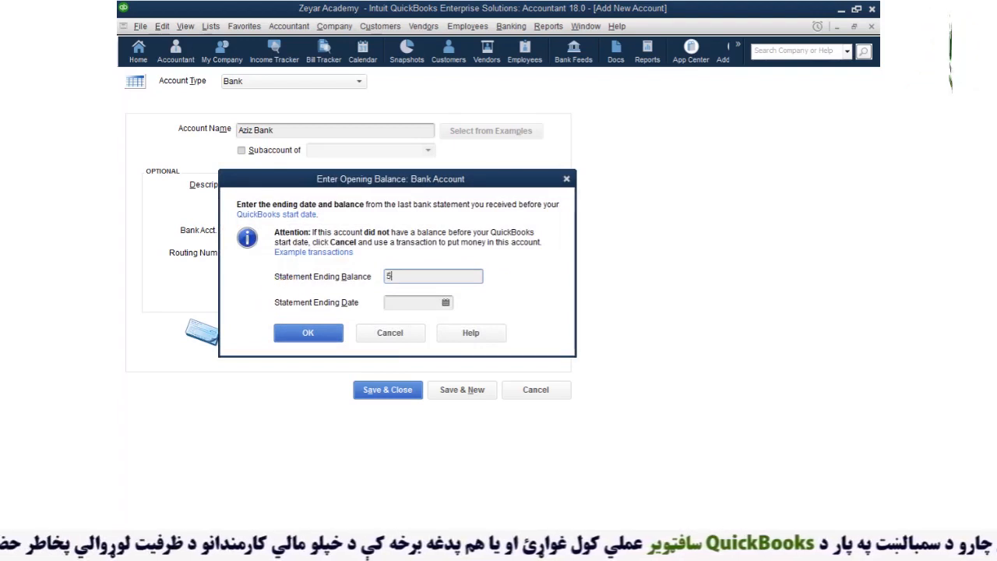
pyautogui.write('00')
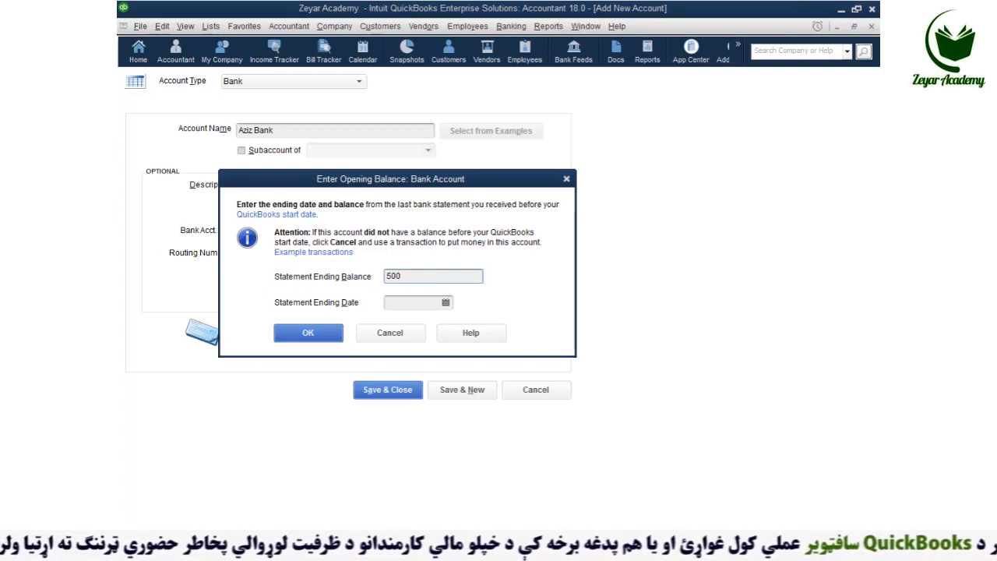
pyautogui.write(',000')
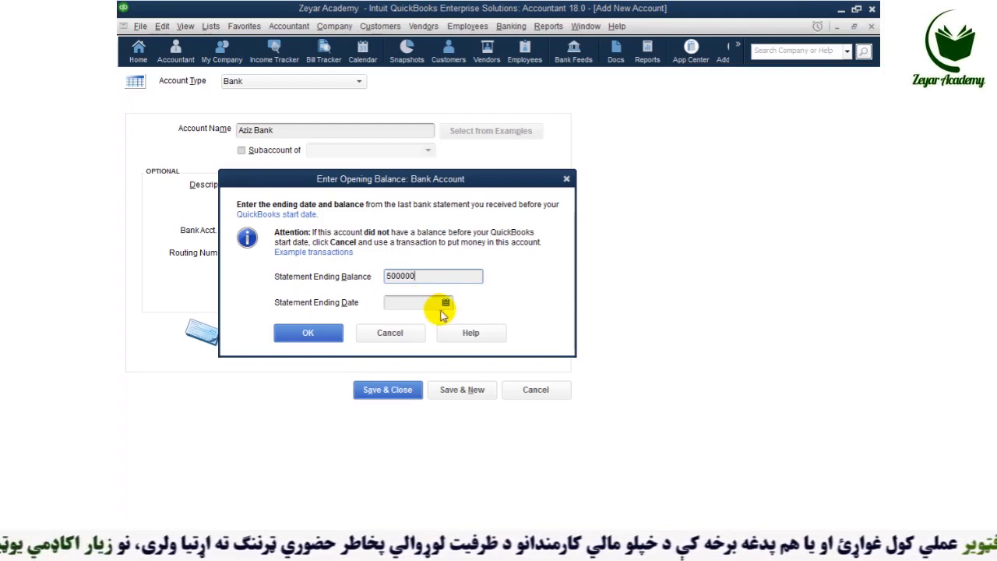
pyautogui.click(445, 302)
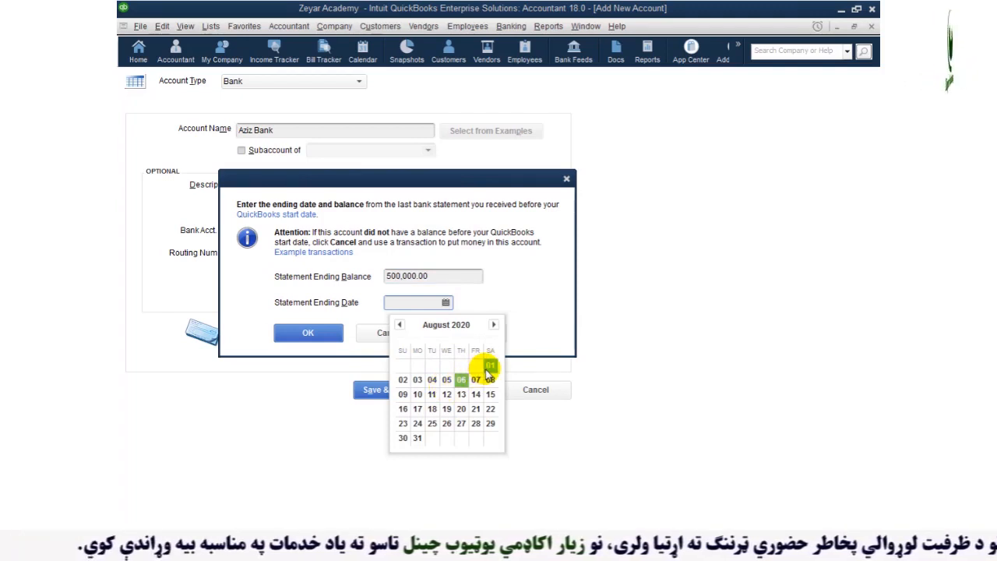
pyautogui.click(488, 366)
pyautogui.click(308, 335)
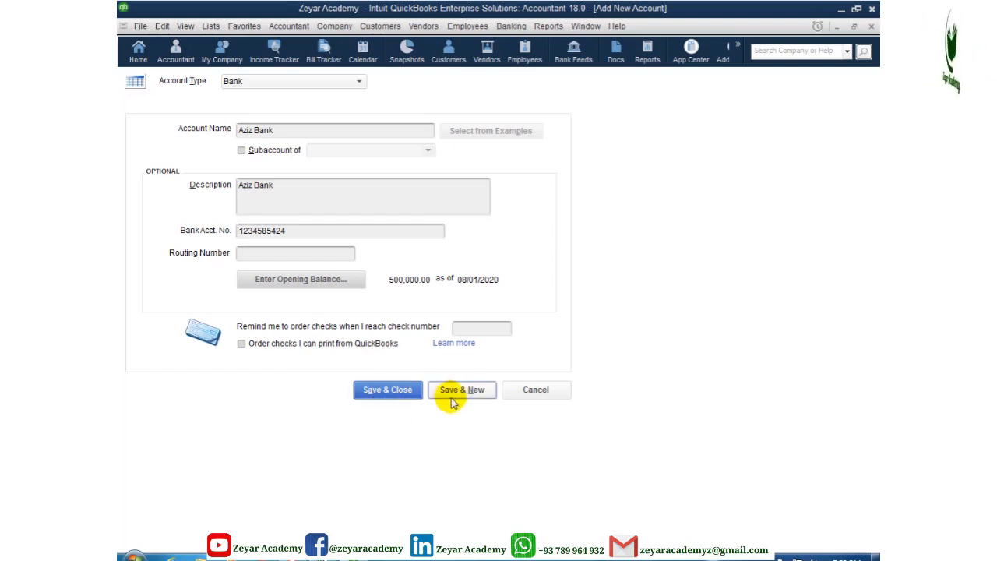
# Step: Save and close the Aziz Bank account, declining the bank feed setup
pyautogui.click(379, 391)
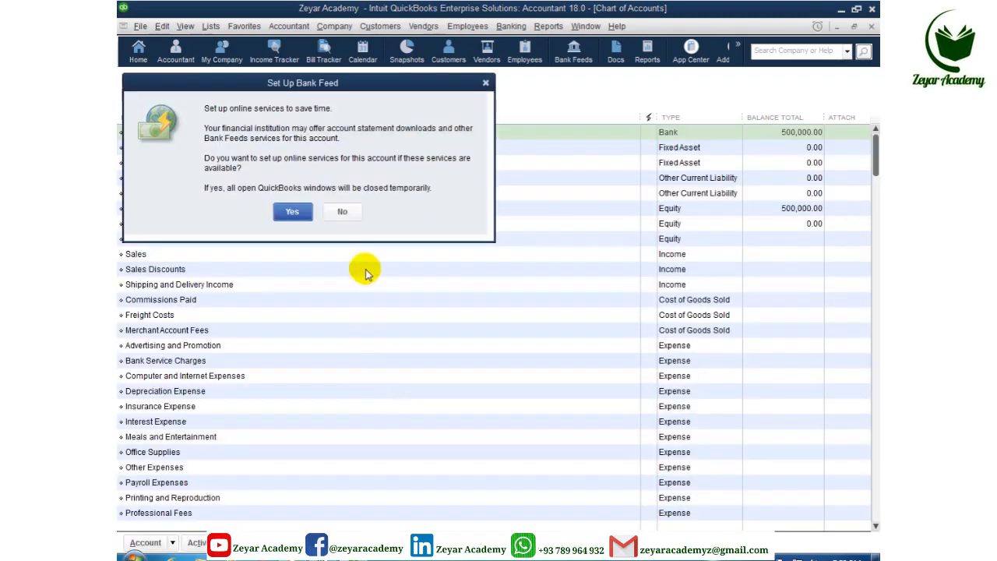
pyautogui.click(343, 213)
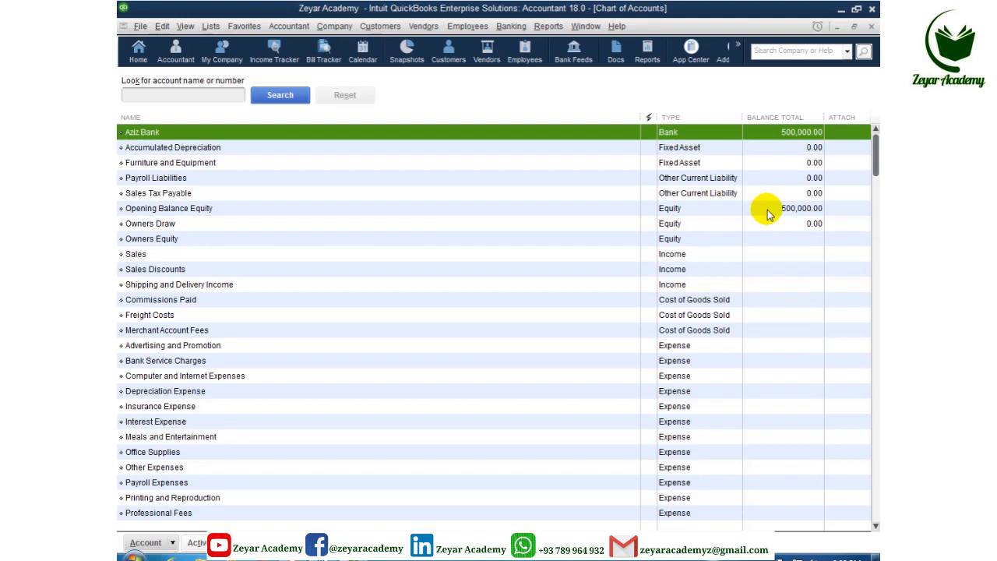
pyautogui.click(547, 28)
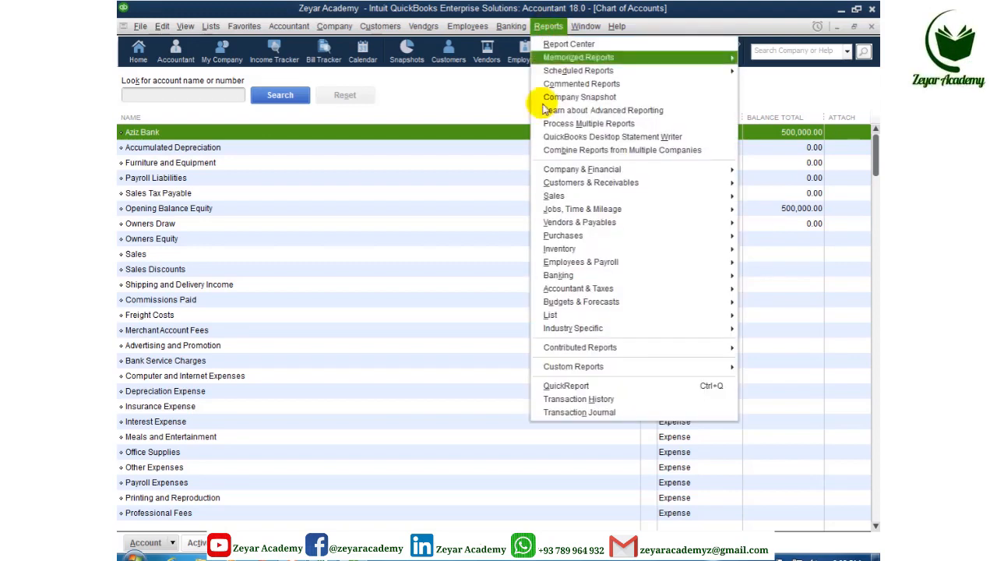
pyautogui.moveTo(551, 290)
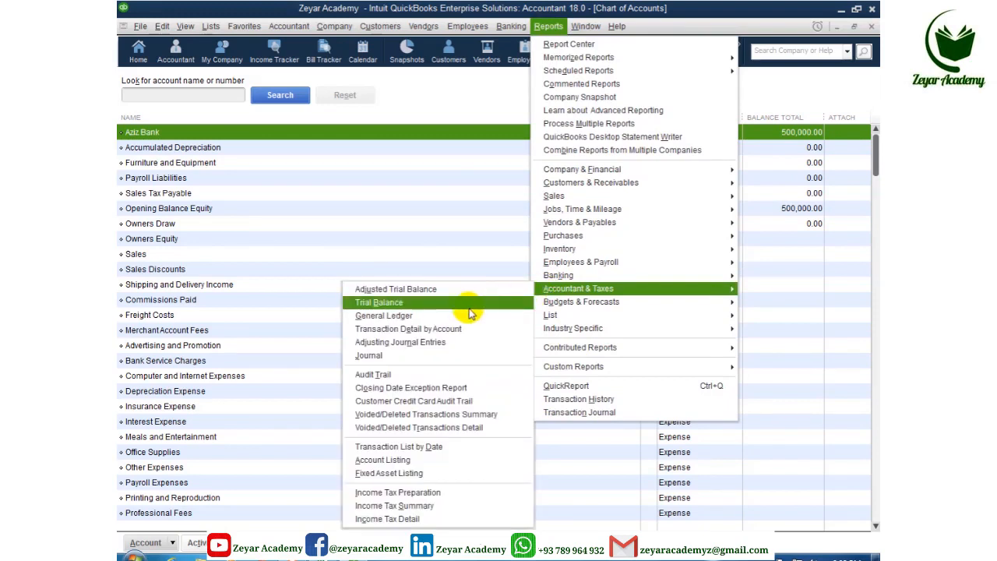
pyautogui.click(420, 308)
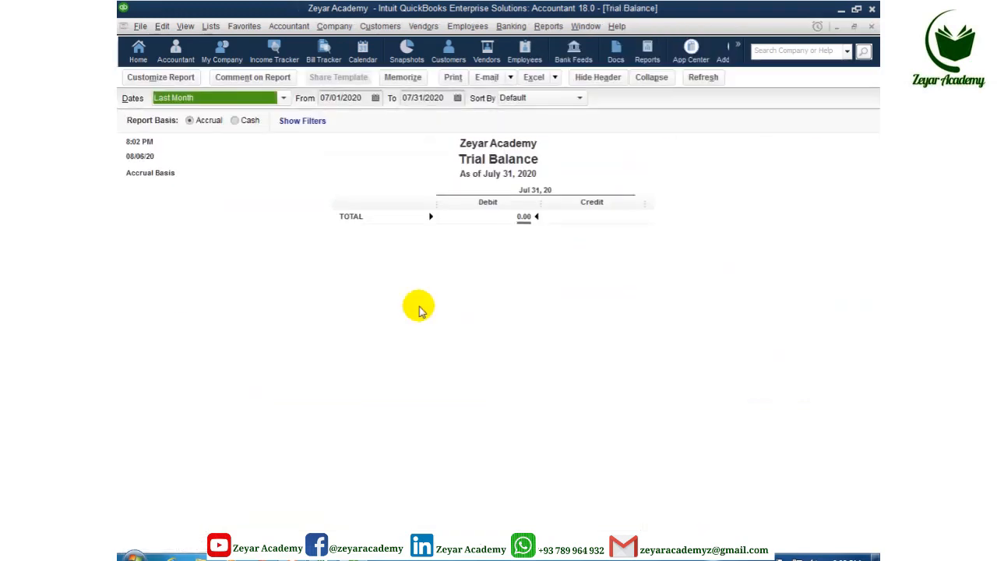
pyautogui.press('a')
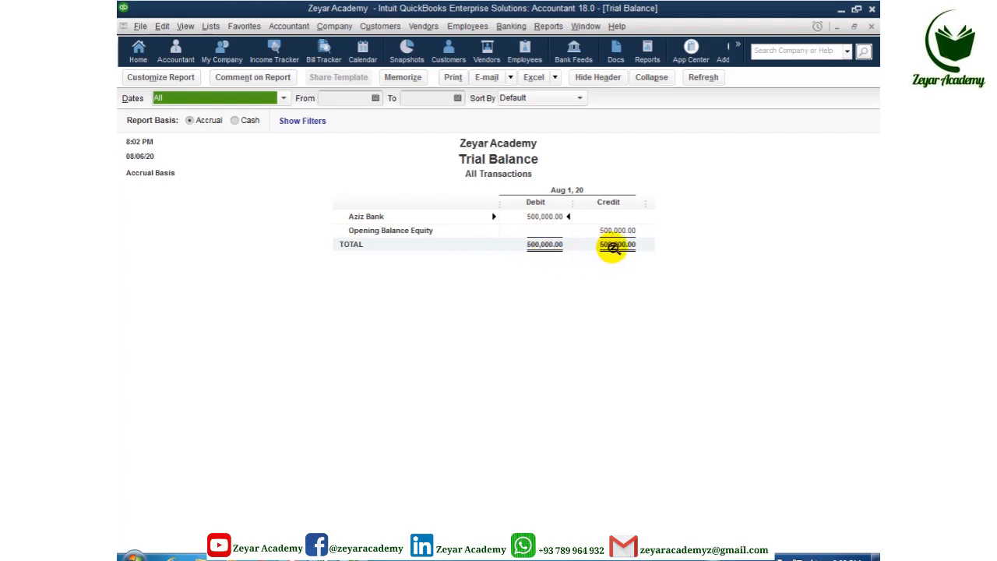
pyautogui.press('Escape')
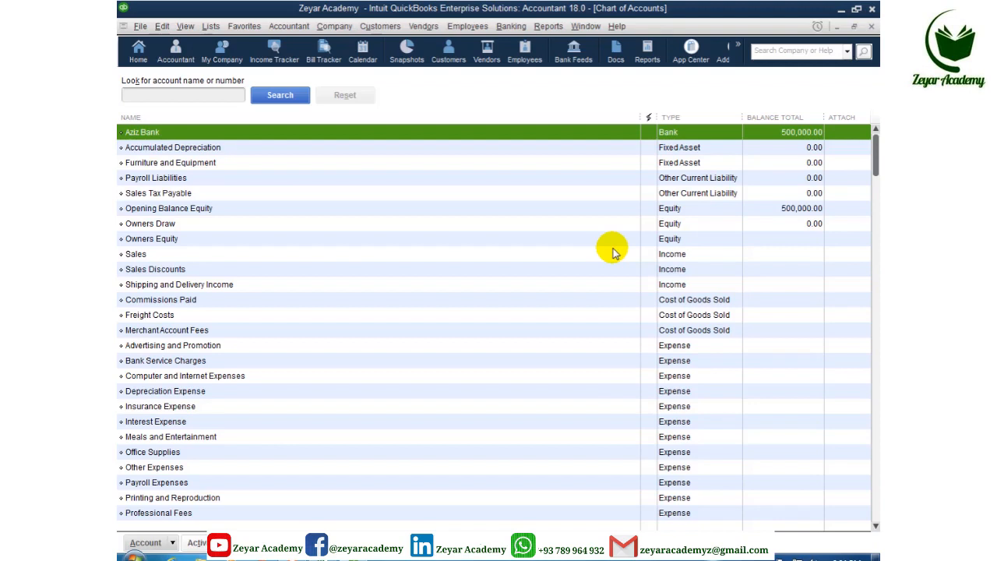
# Step: Start another new account of type Bank from the Account menu
pyautogui.click(148, 542)
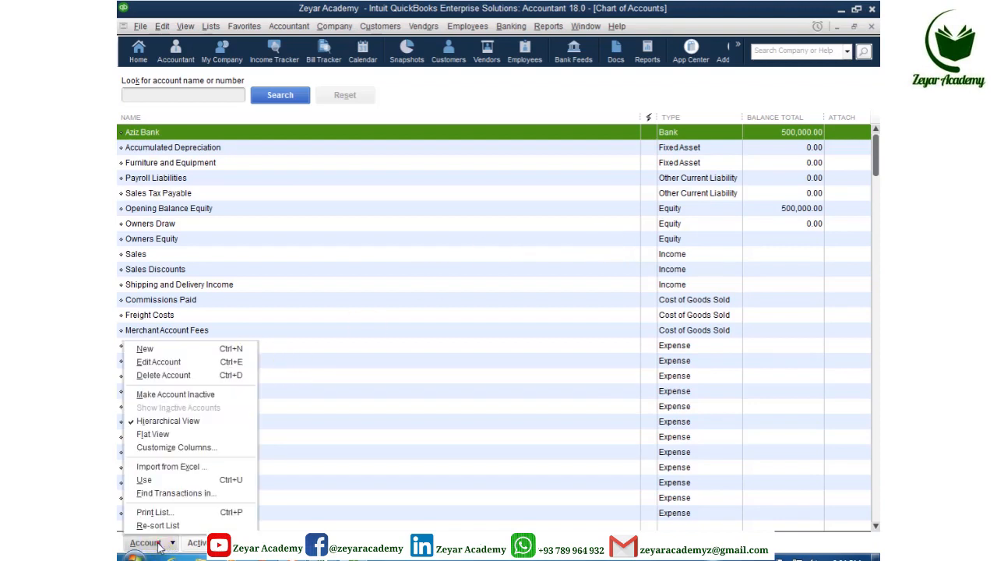
pyautogui.click(144, 349)
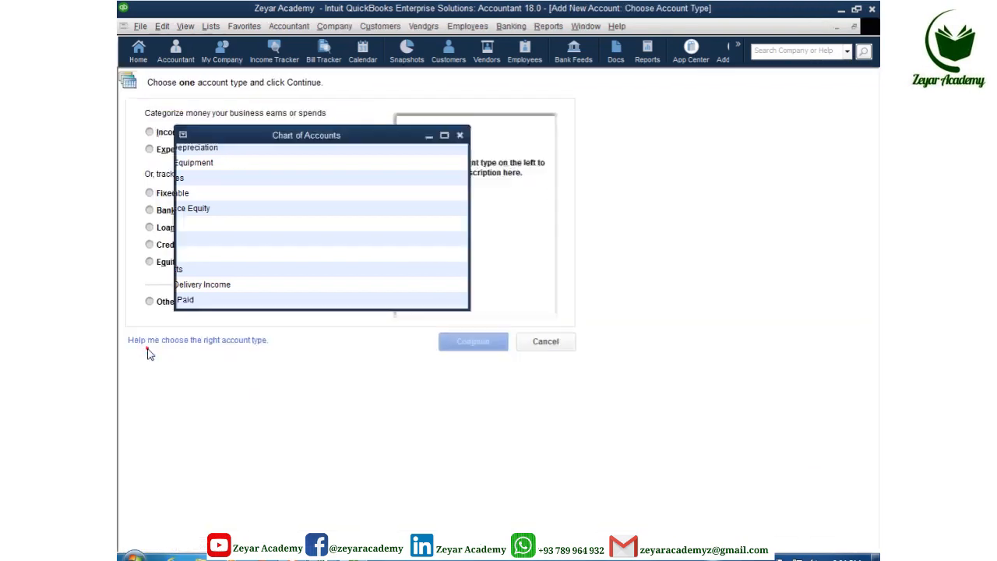
pyautogui.click(152, 208)
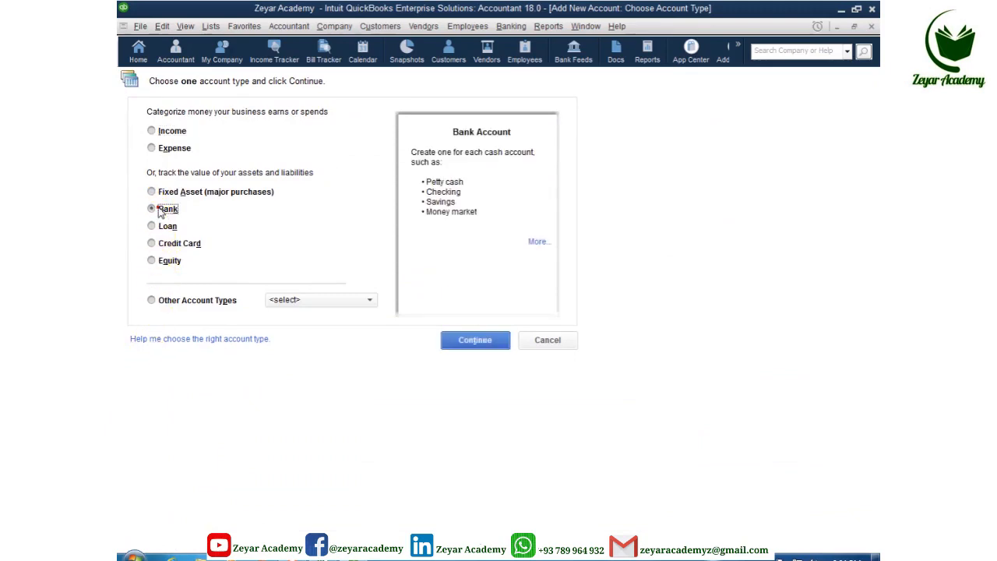
pyautogui.click(474, 340)
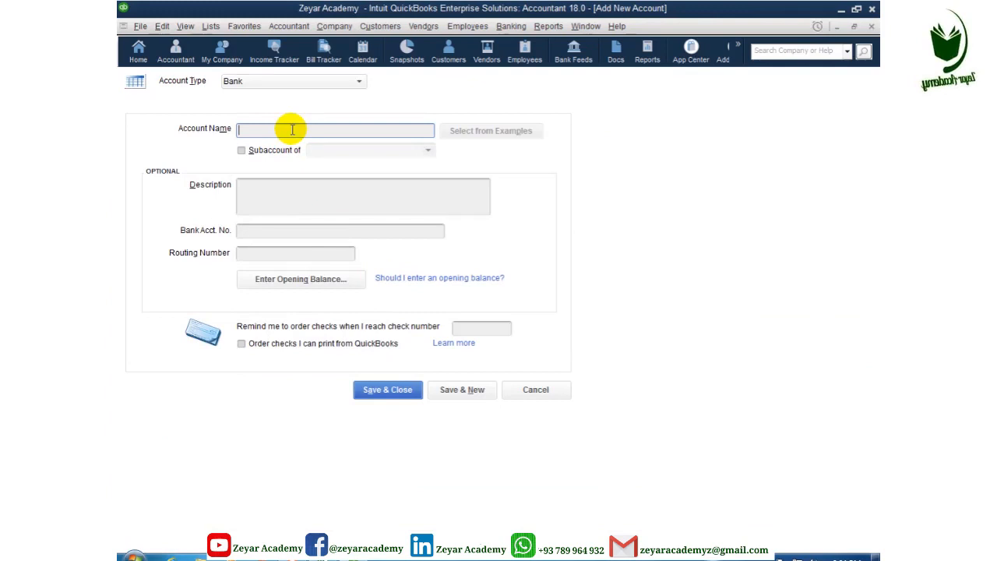
# Step: Name and describe the account Cash On Hand, save it, and decline bank feeds
pyautogui.write('Cash On Ha')
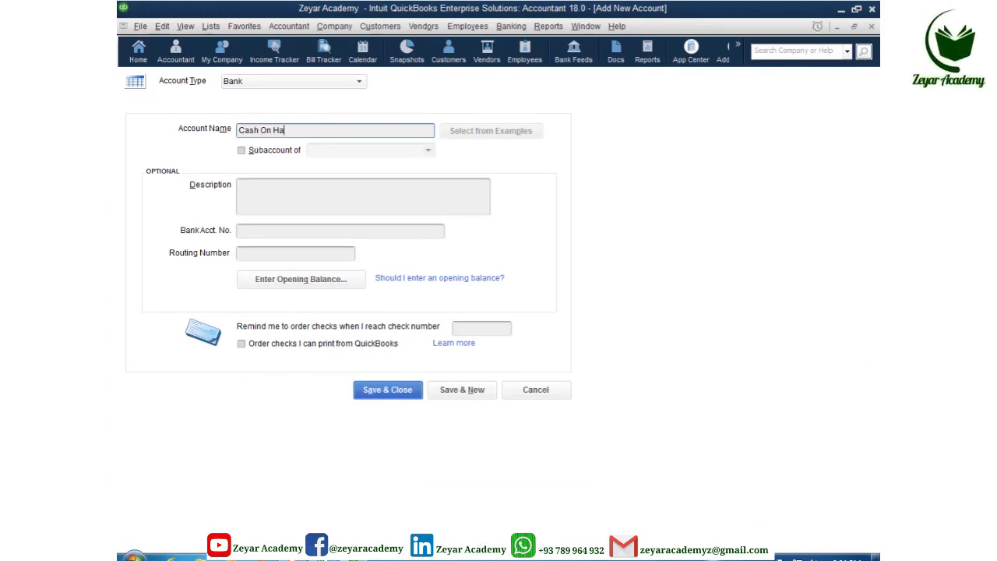
pyautogui.moveTo(327, 130); pyautogui.dragTo(227, 134)
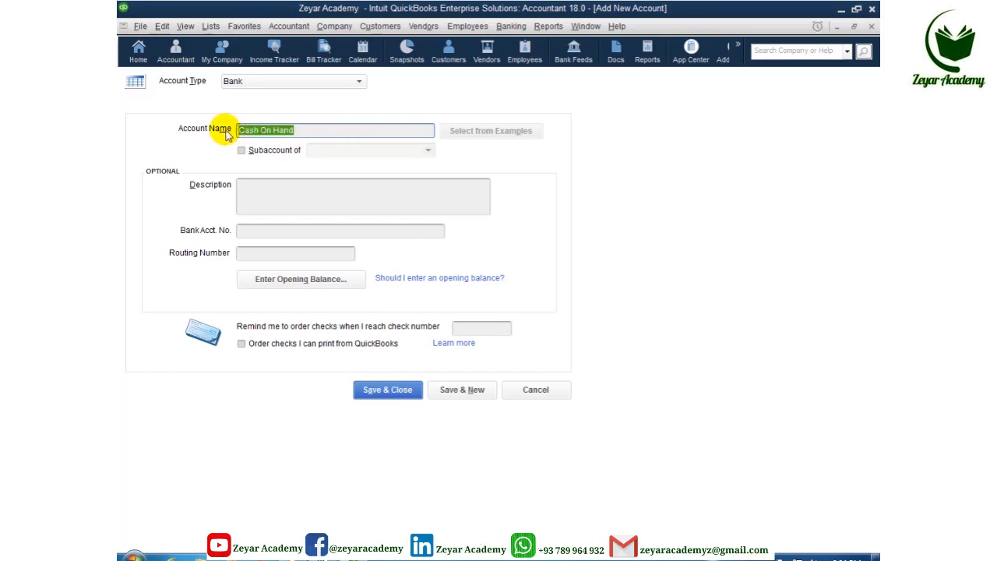
pyautogui.click(279, 201)
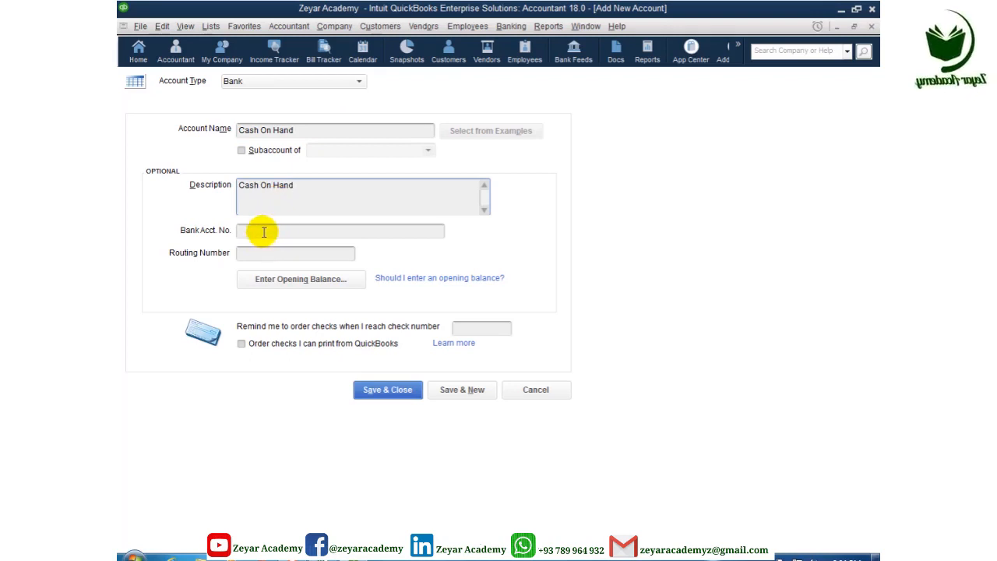
pyautogui.click(264, 232)
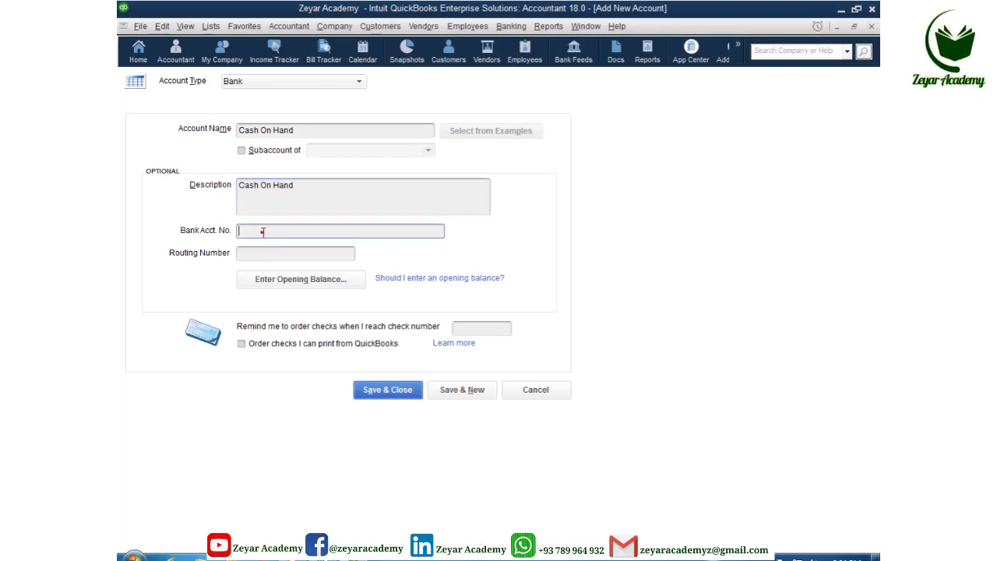
pyautogui.click(257, 254)
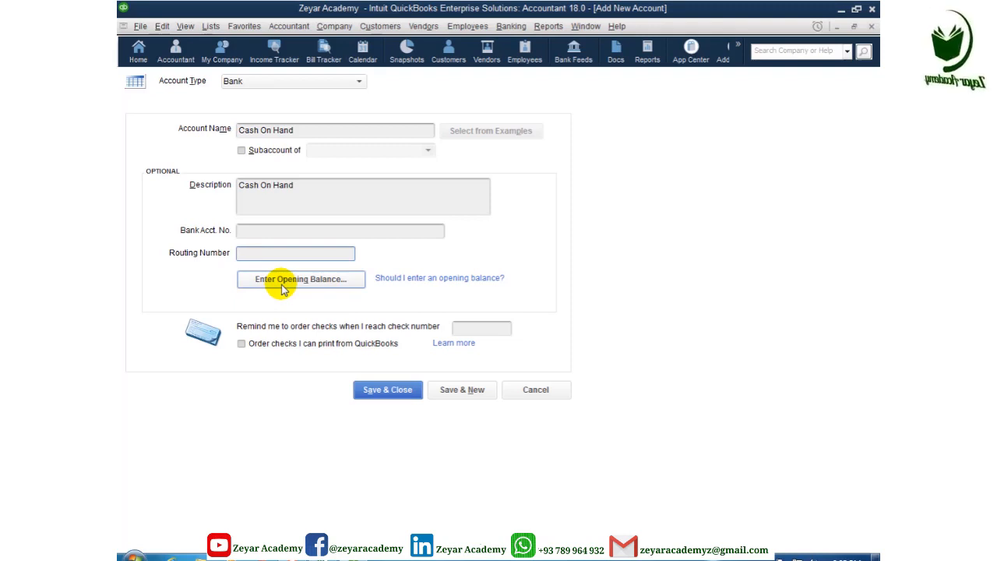
pyautogui.click(380, 393)
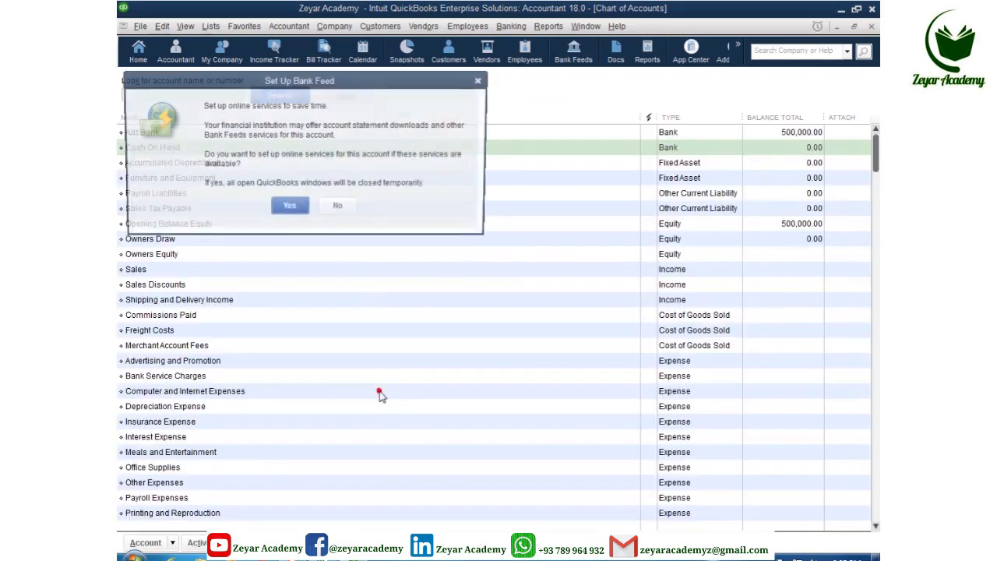
pyautogui.click(338, 209)
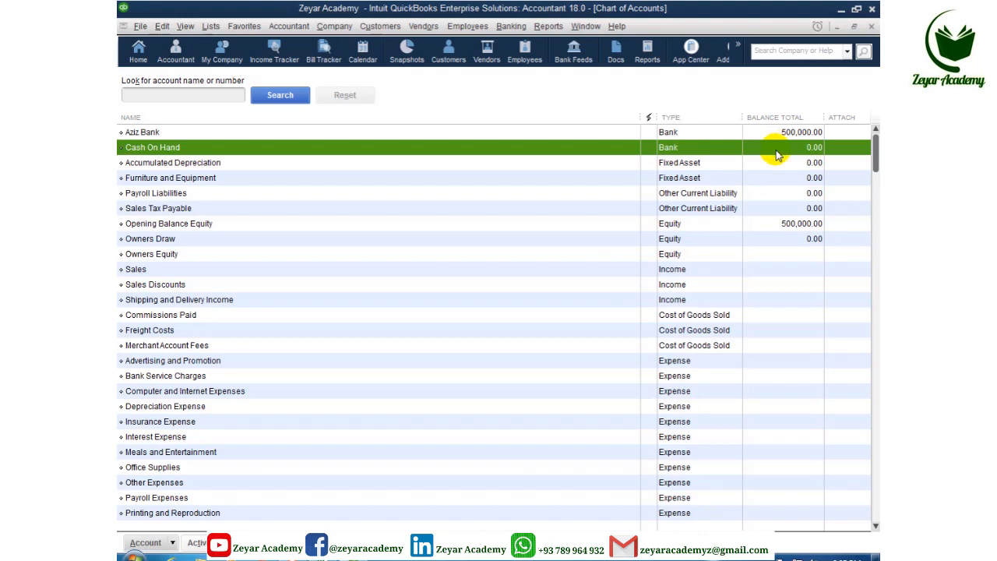
pyautogui.click(170, 545)
# Step: Add an Expense account named and described 'Kitchen expense', saving with Save & New
pyautogui.click(148, 285)
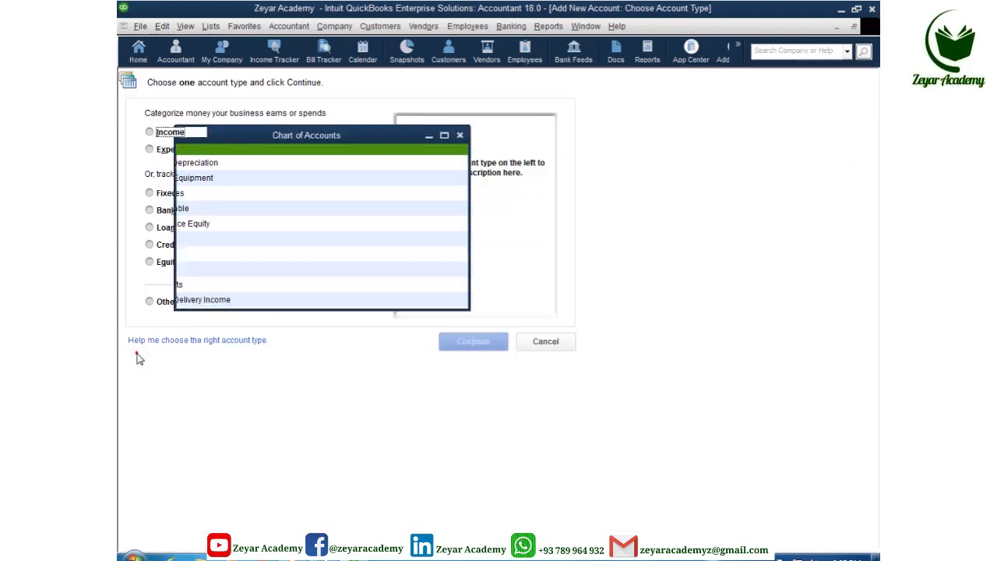
pyautogui.click(165, 148)
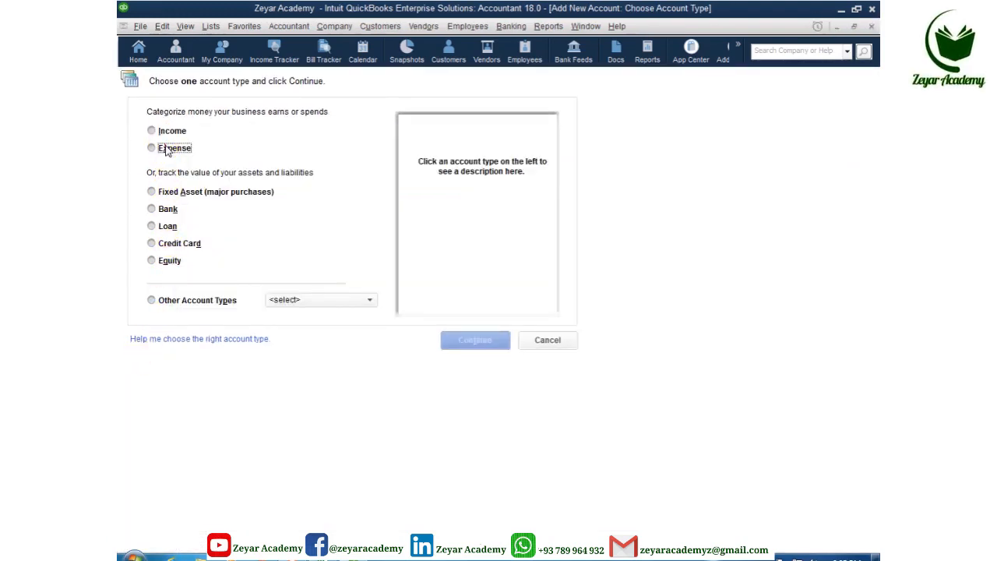
pyautogui.click(478, 341)
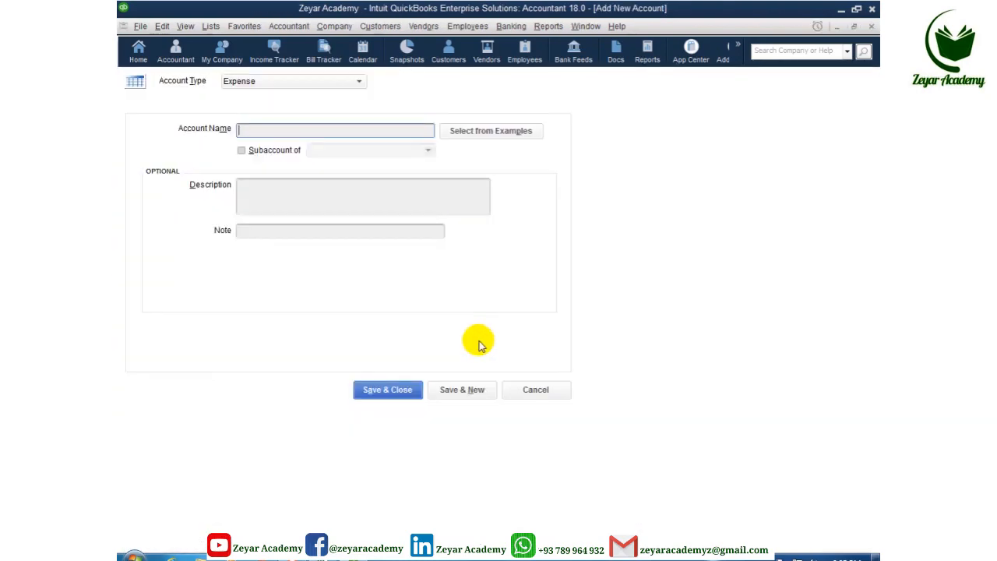
pyautogui.write('Ki')
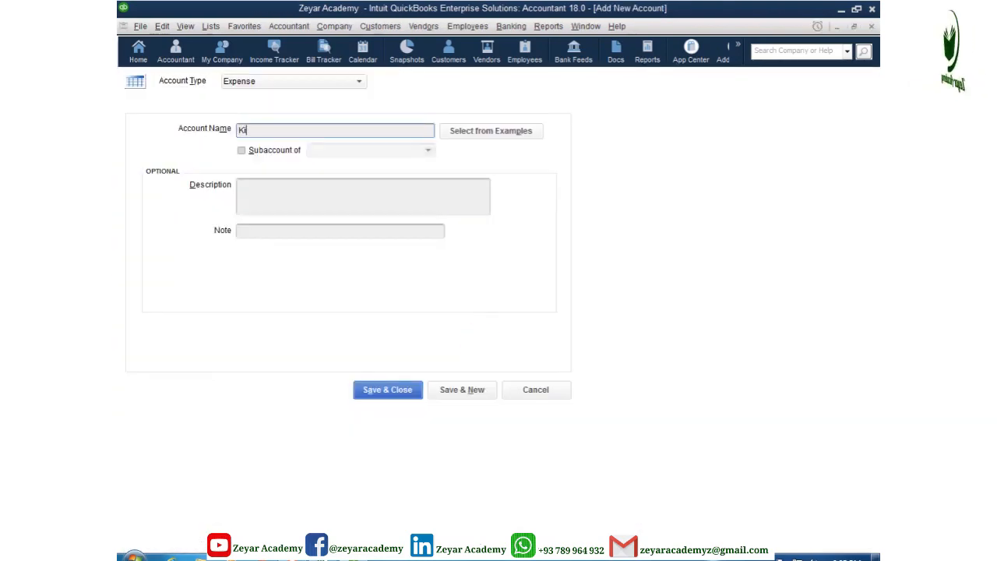
pyautogui.write('t')
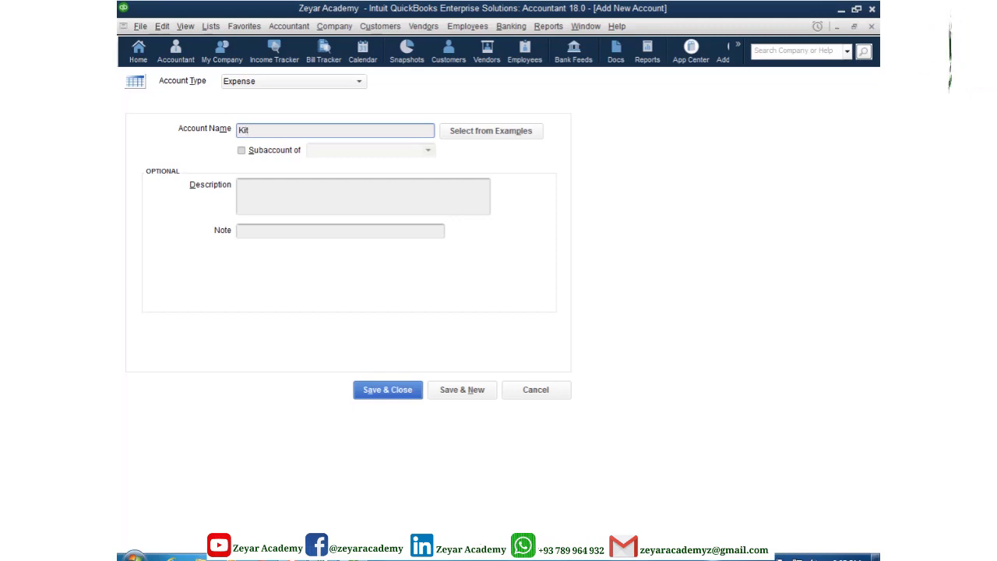
pyautogui.write('chen expense')
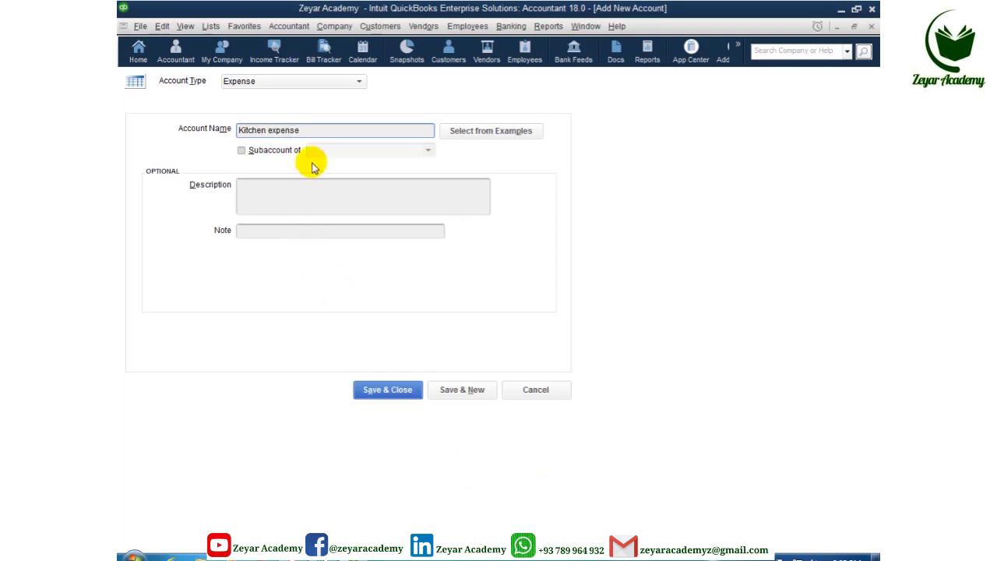
pyautogui.moveTo(303, 131); pyautogui.dragTo(226, 130)
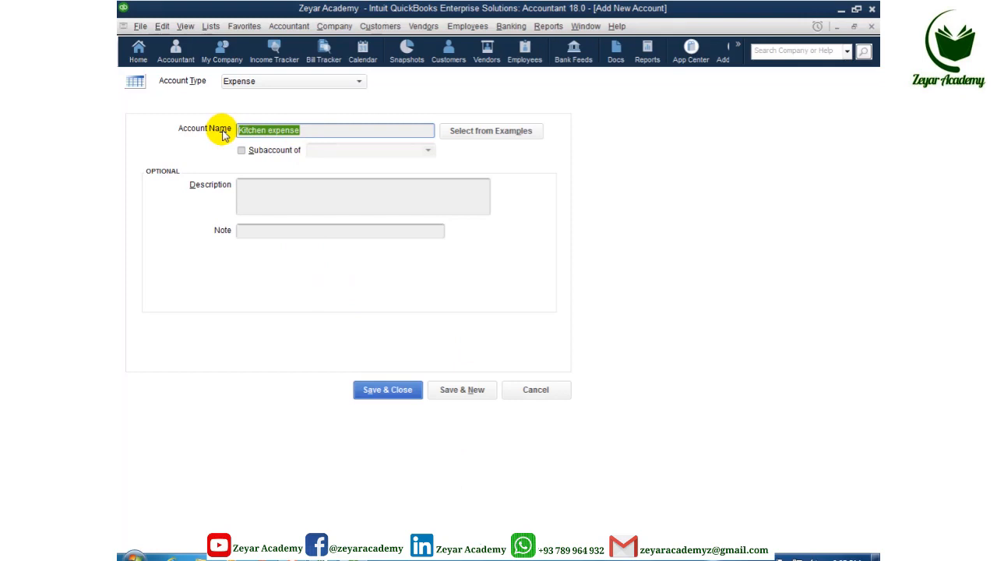
pyautogui.click(289, 198)
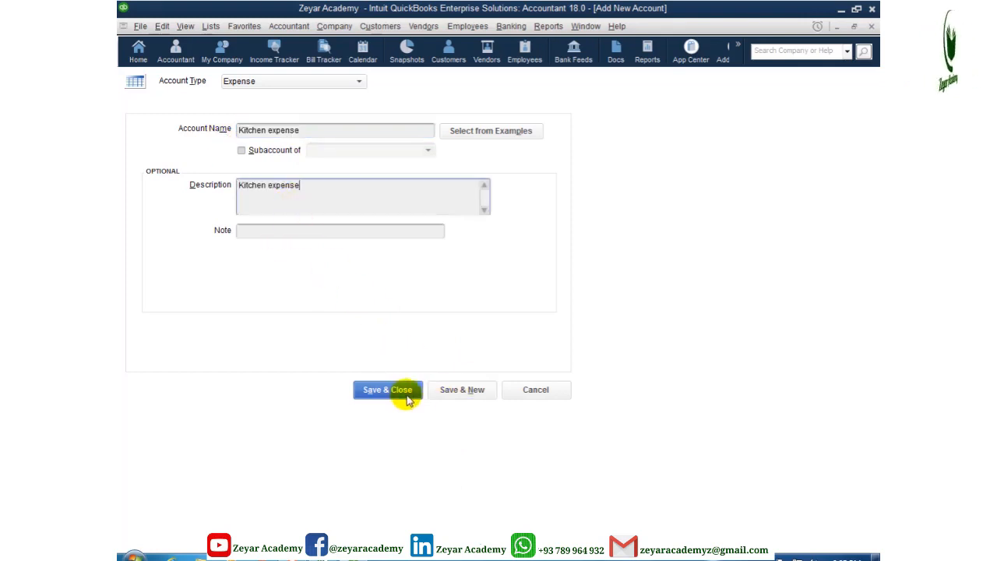
pyautogui.click(449, 395)
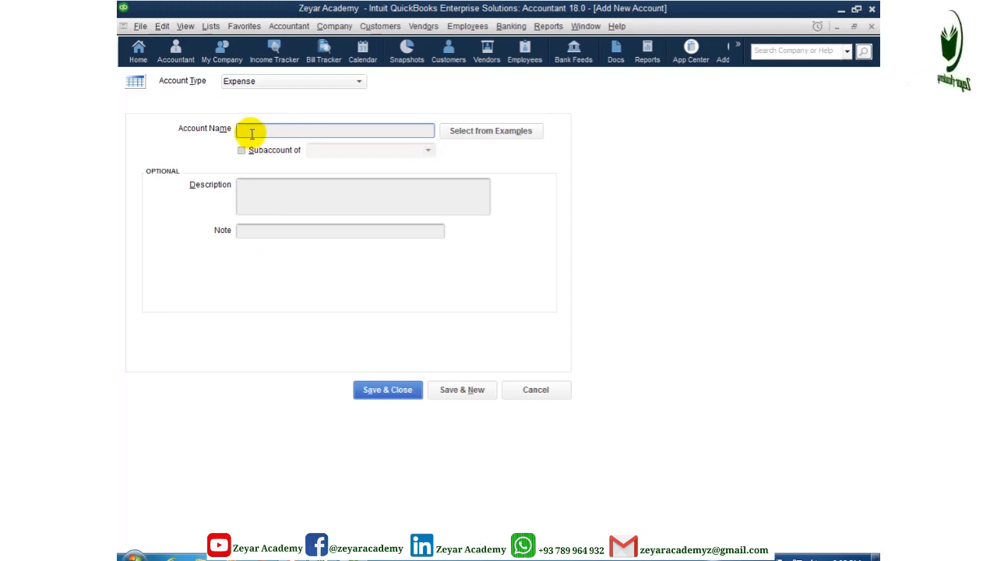
# Step: Name the new expense account Food exp., mark it a subaccount, and start choosing Kitchen expense as parent
pyautogui.write('food')
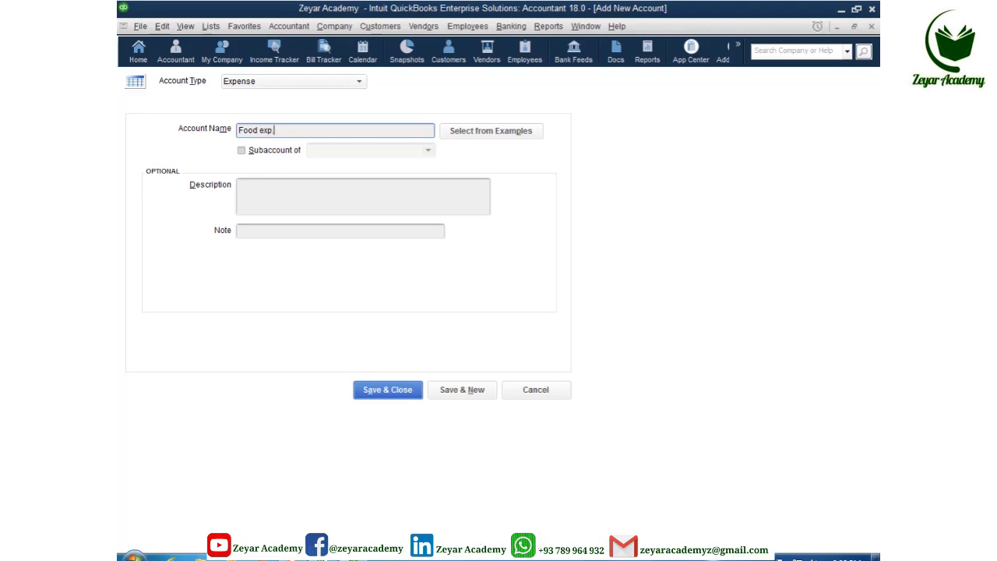
pyautogui.click(240, 150)
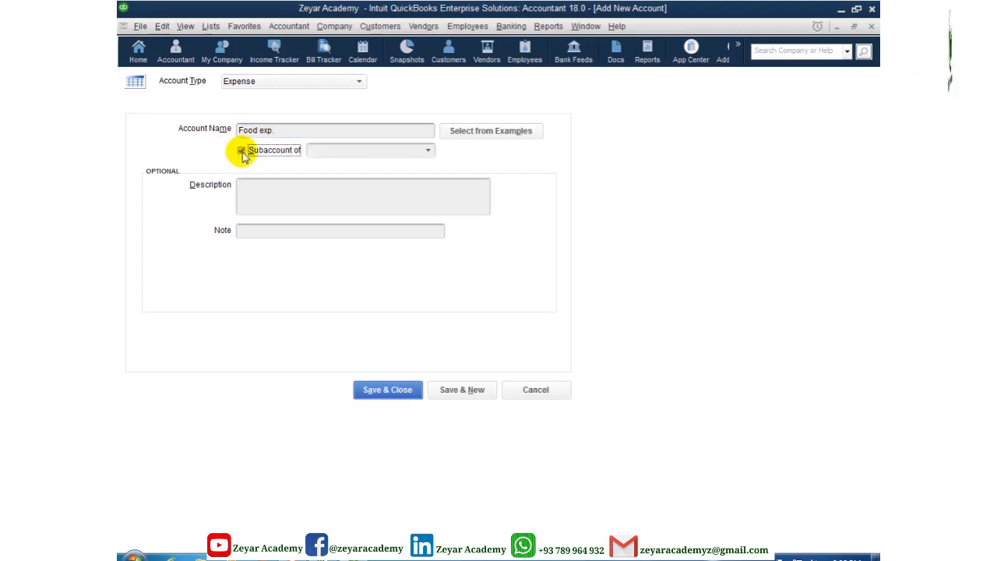
pyautogui.click(393, 151)
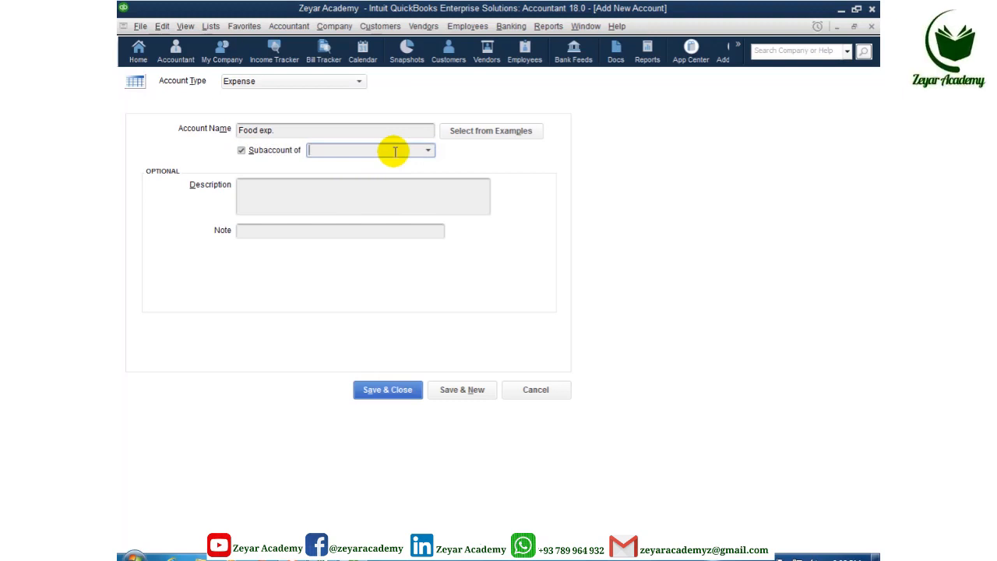
pyautogui.write('k')
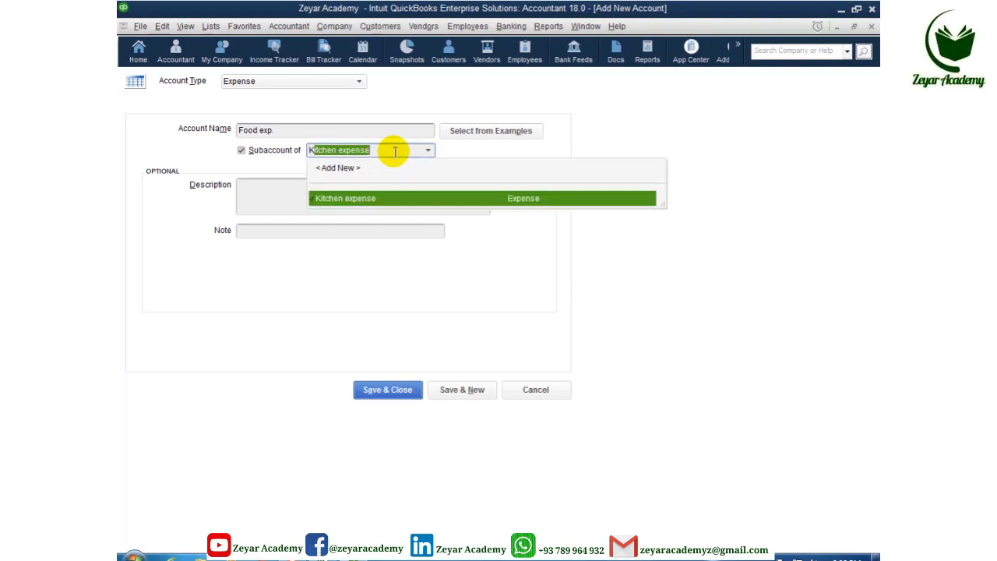
# Step: Save Food exp. under Kitchen expense and name the next account 'Oil exp' with a capital O
pyautogui.click(373, 200)
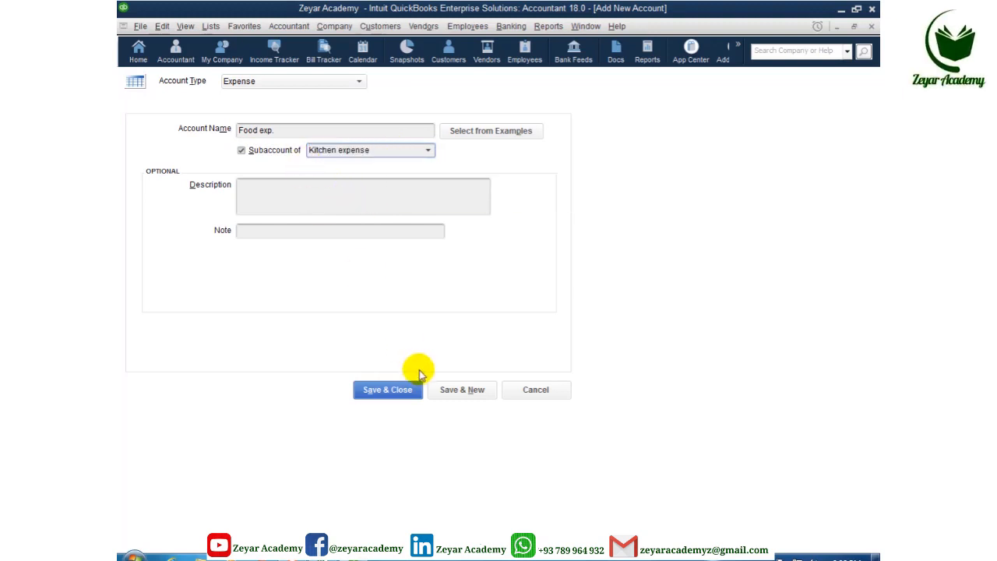
pyautogui.click(452, 390)
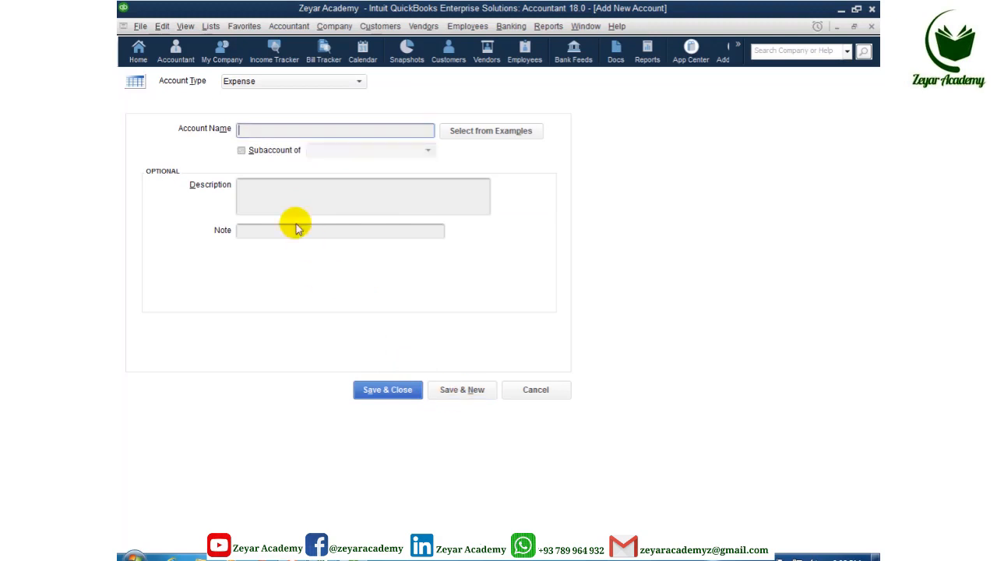
pyautogui.click(259, 131)
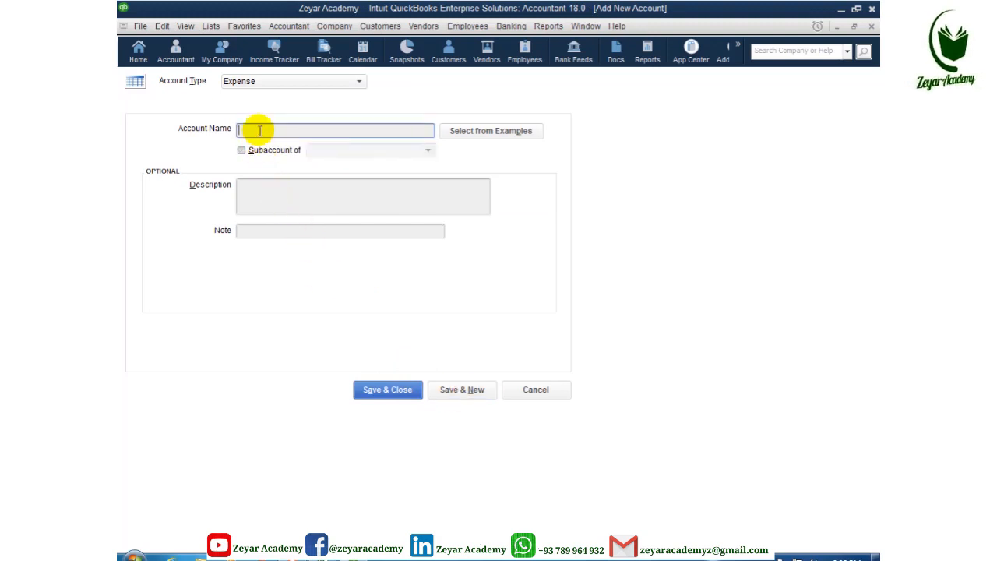
pyautogui.write('oil exp')
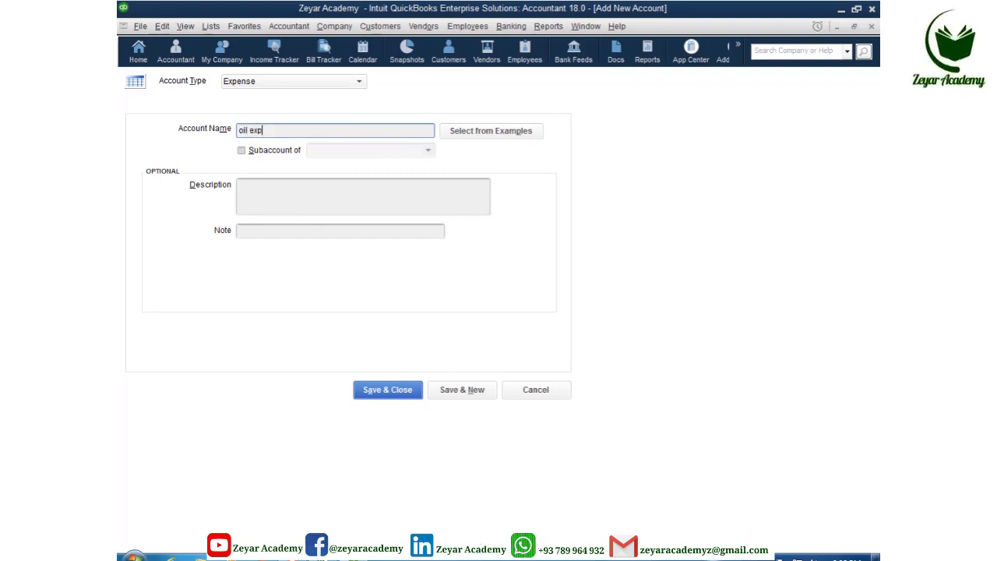
pyautogui.click(249, 134)
pyautogui.rightClick(246, 136)
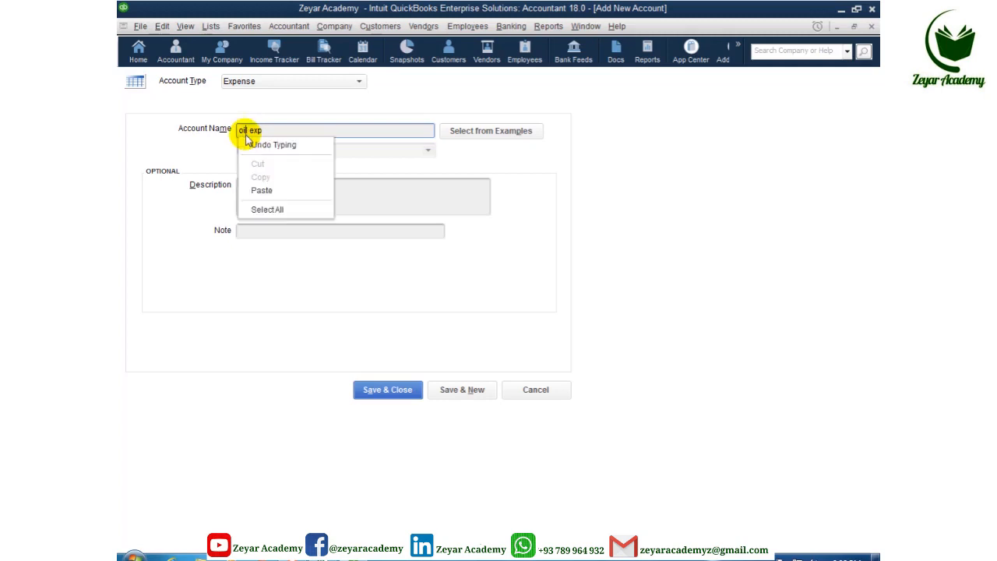
pyautogui.press('Escape')
pyautogui.click(242, 131)
pyautogui.press('BackSpace')
pyautogui.write('O')
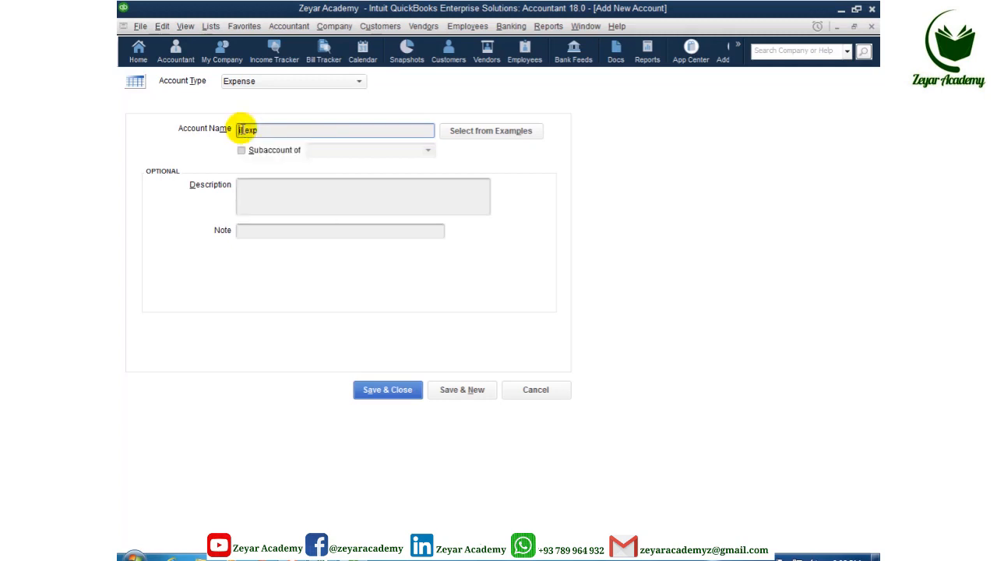
# Step: Make Oil exp a subaccount of Kitchen expense and save it, leaving a blank form
pyautogui.click(241, 150)
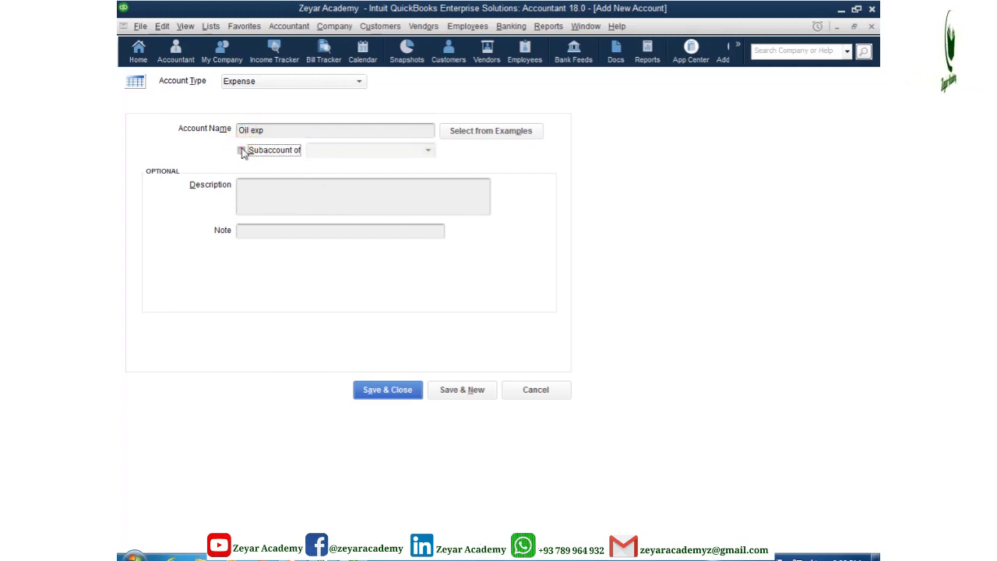
pyautogui.click(331, 149)
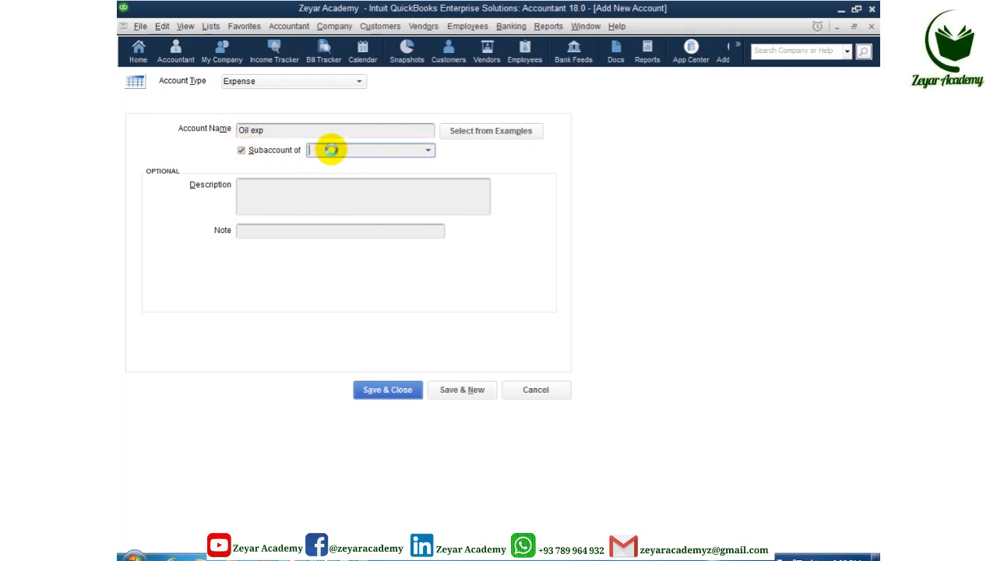
pyautogui.write('Kitchen expense')
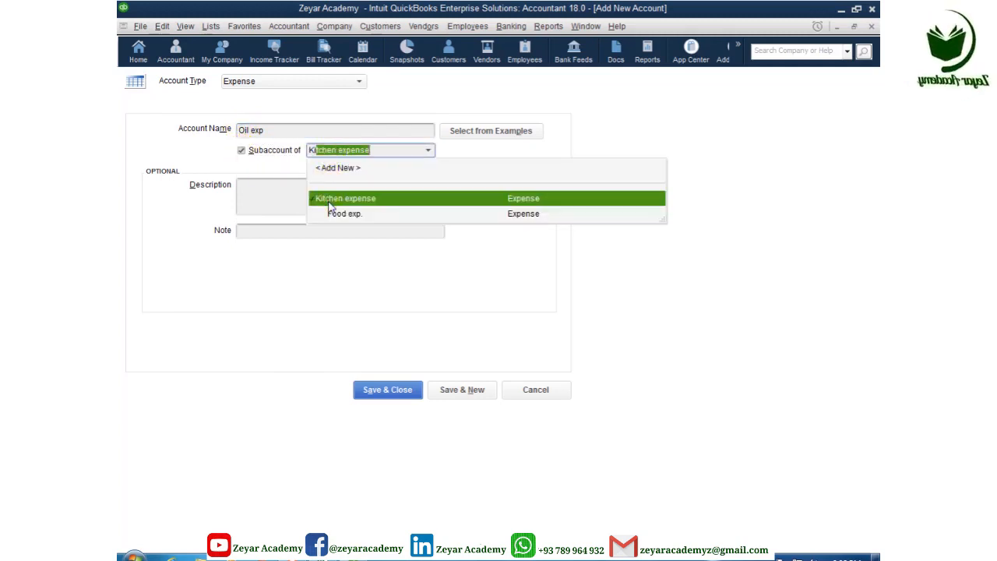
pyautogui.click(327, 198)
pyautogui.click(461, 390)
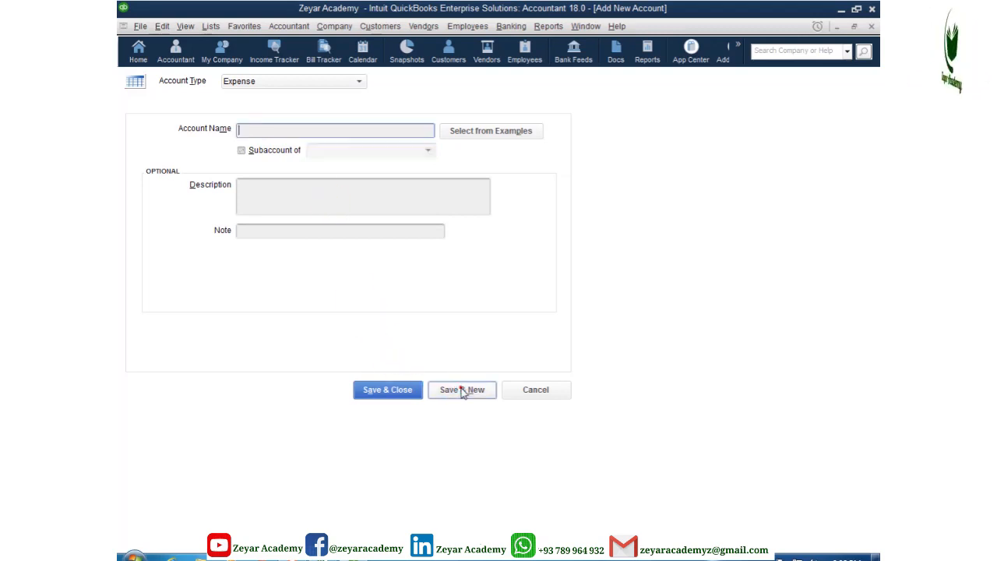
# Step: Save Gas exp. as a subaccount of Kitchen expense and start another account
pyautogui.click(254, 131)
pyautogui.write('ga')
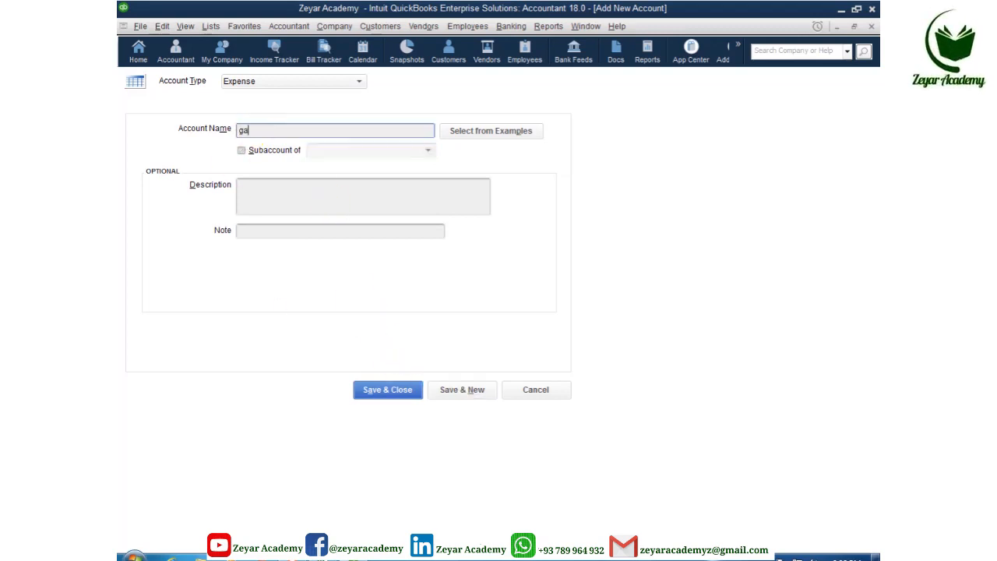
pyautogui.press('BackSpace')
pyautogui.press('BackSpace')
pyautogui.press('BackSpace')
pyautogui.click(280, 146)
pyautogui.click(336, 153)
pyautogui.write('Kitchen expense')
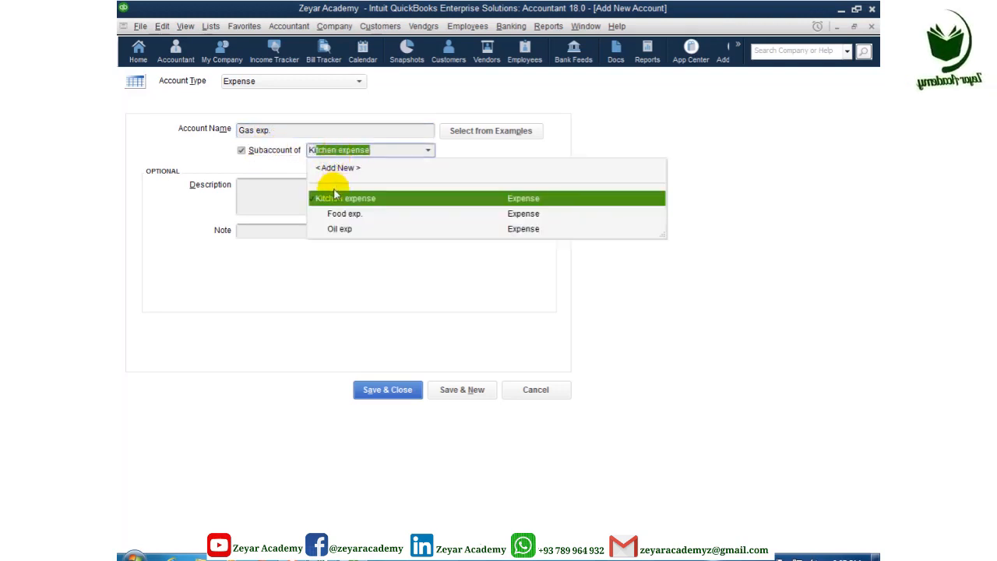
pyautogui.click(385, 356)
pyautogui.click(452, 391)
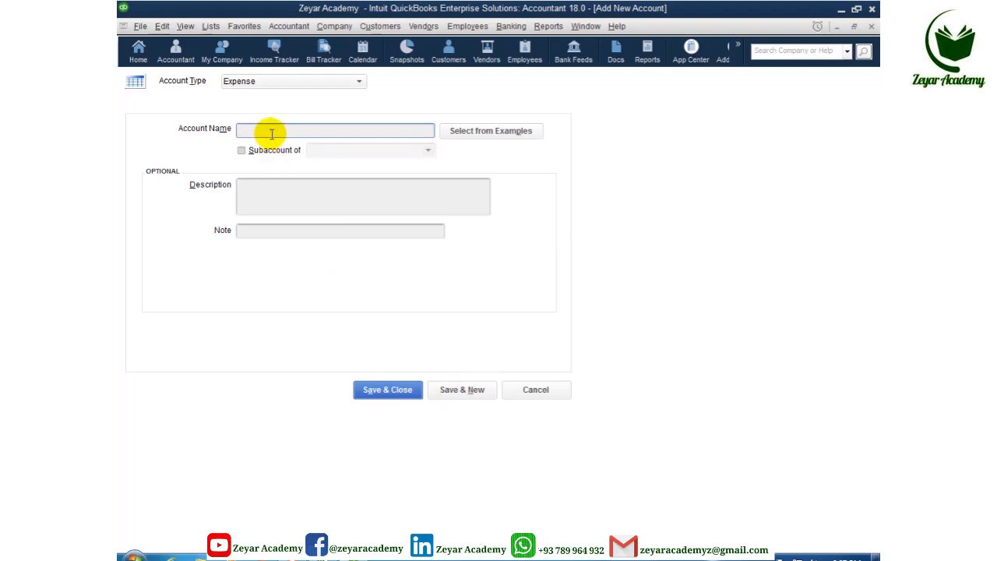
# Step: Add Water exp. as a subaccount of Kitchen expense and save and close
pyautogui.write('WE')
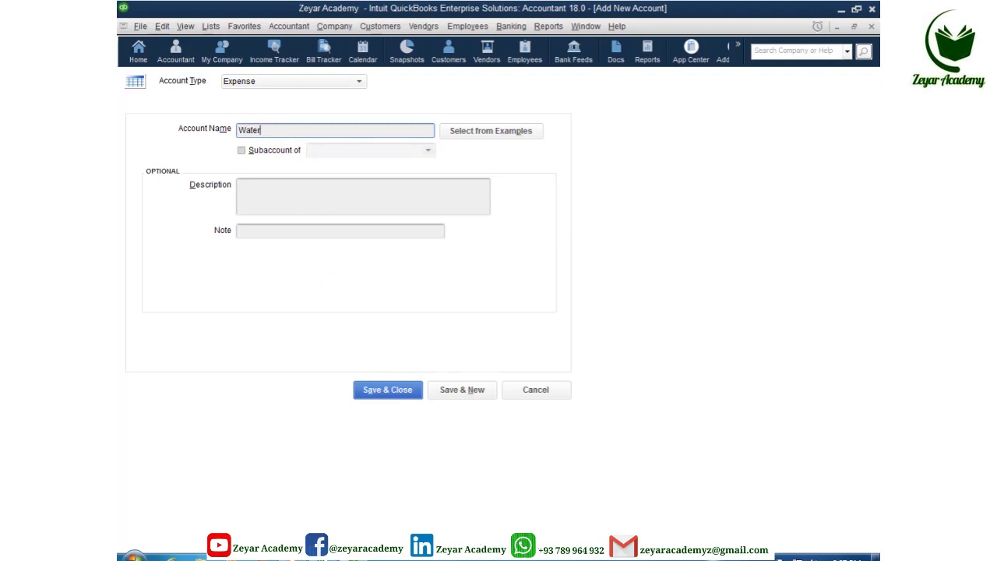
pyautogui.write('ter exp')
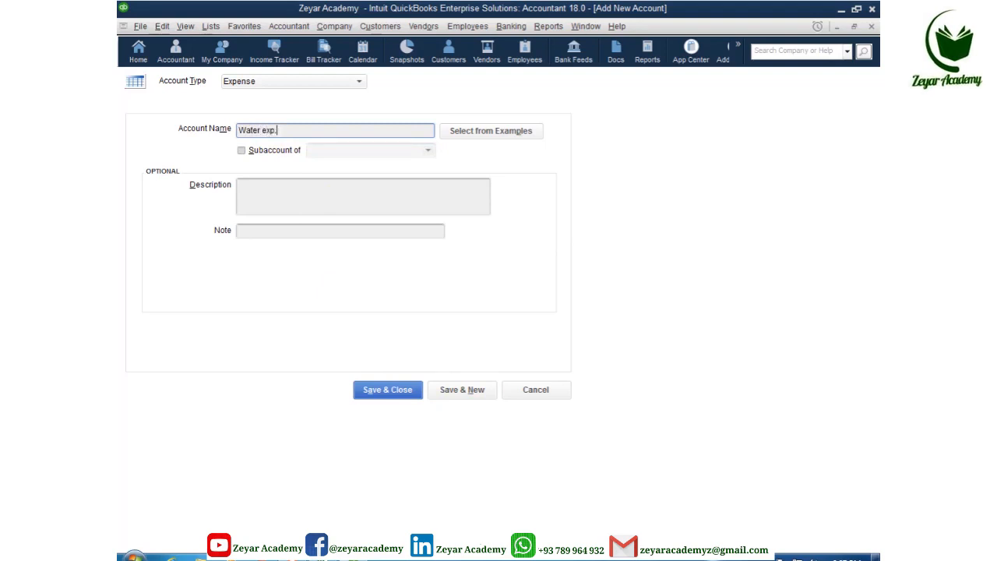
pyautogui.write('.')
pyautogui.click(241, 151)
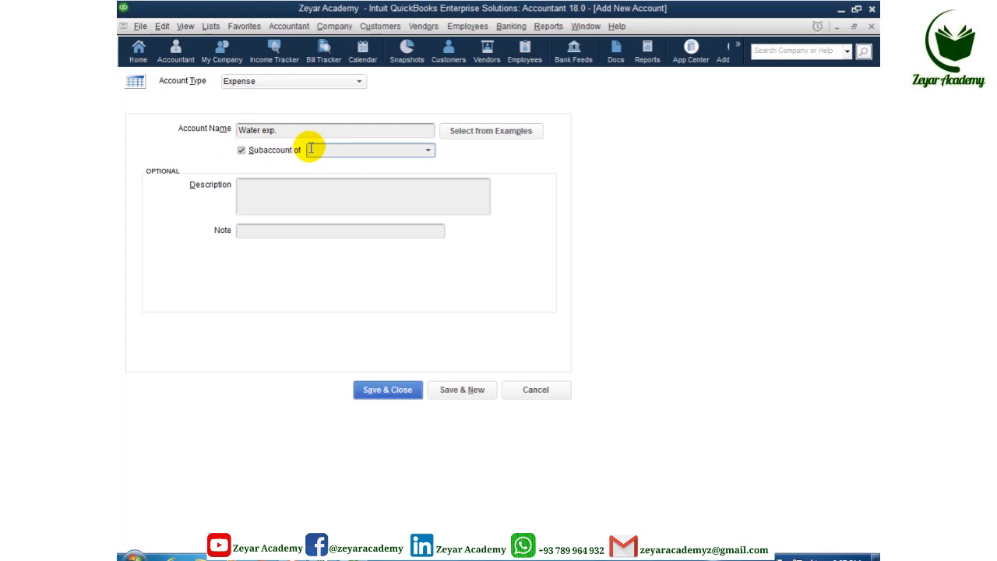
pyautogui.click(310, 149)
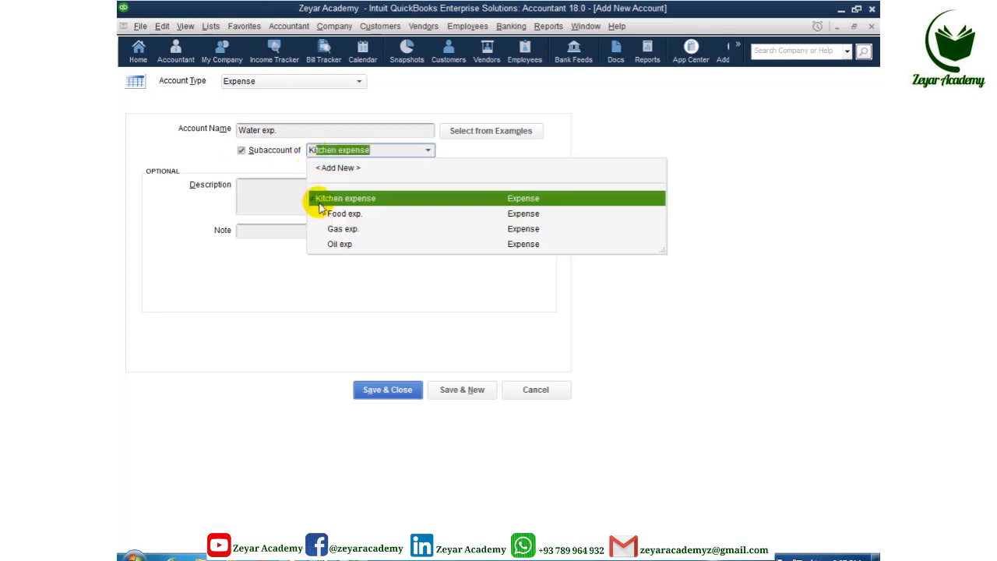
pyautogui.click(325, 199)
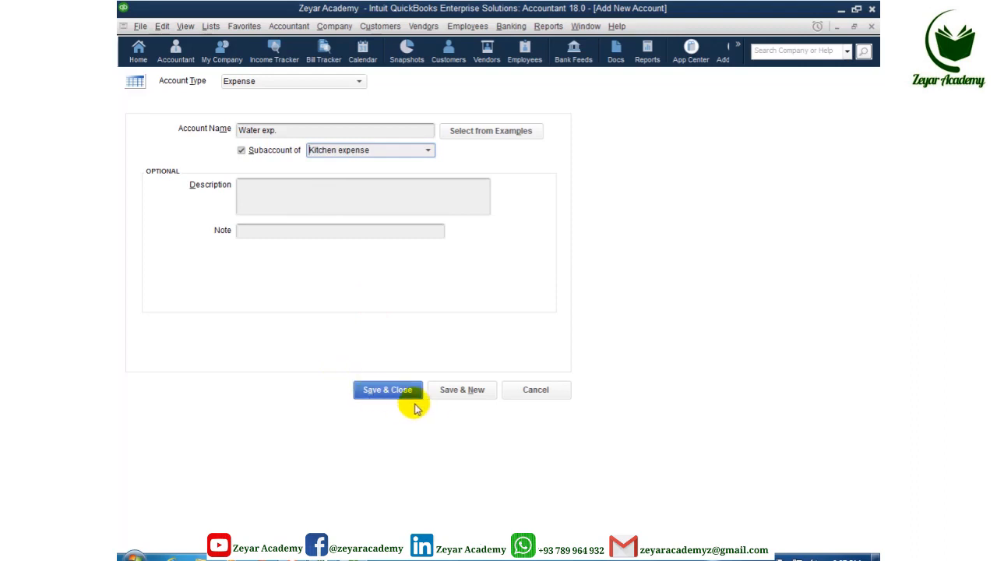
pyautogui.click(383, 396)
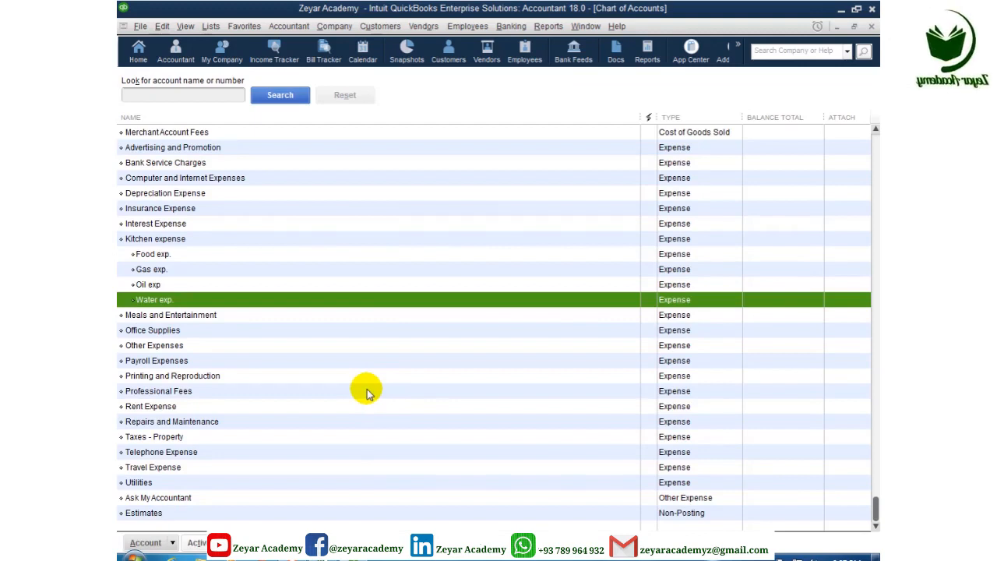
pyautogui.click(190, 243)
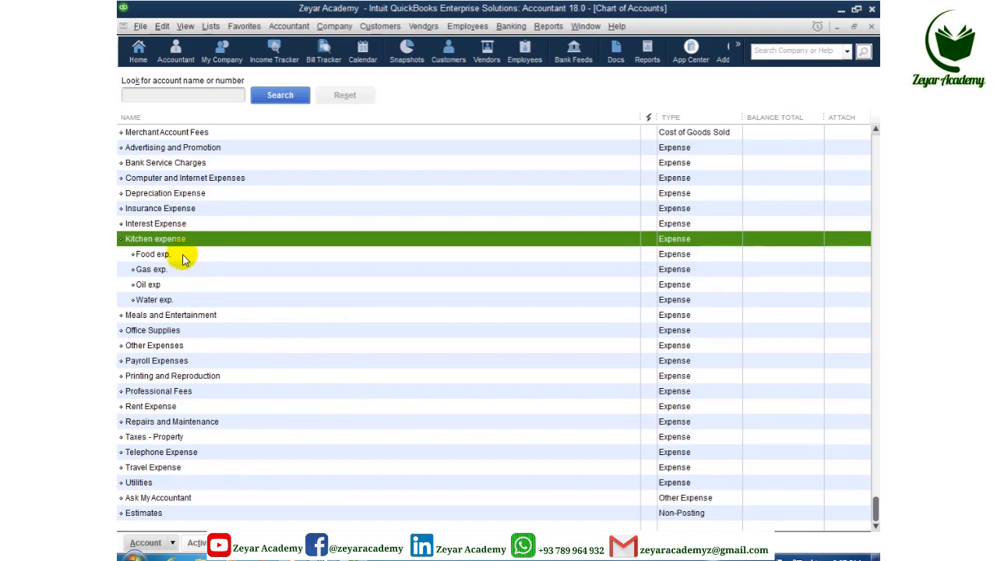
pyautogui.click(181, 255)
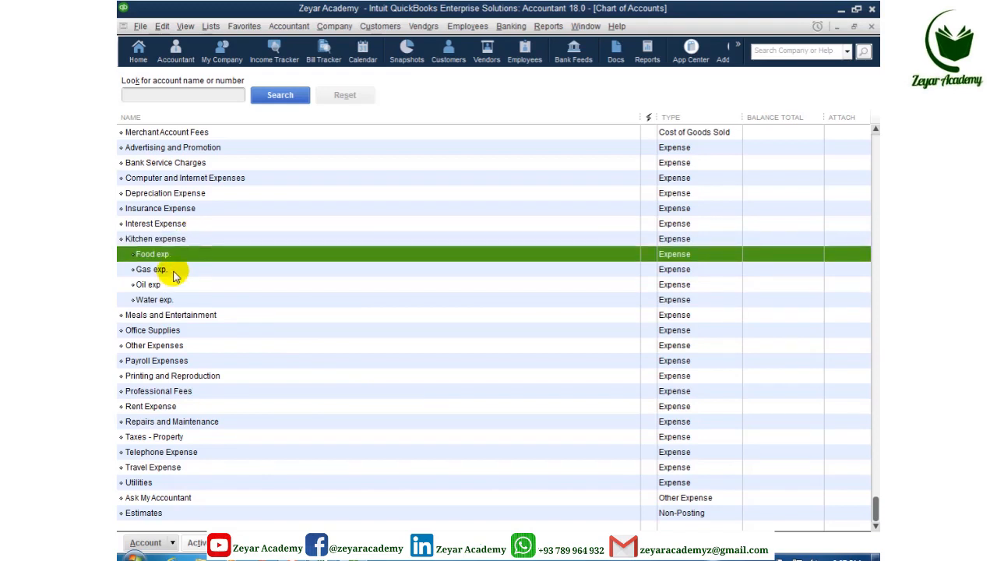
pyautogui.click(174, 273)
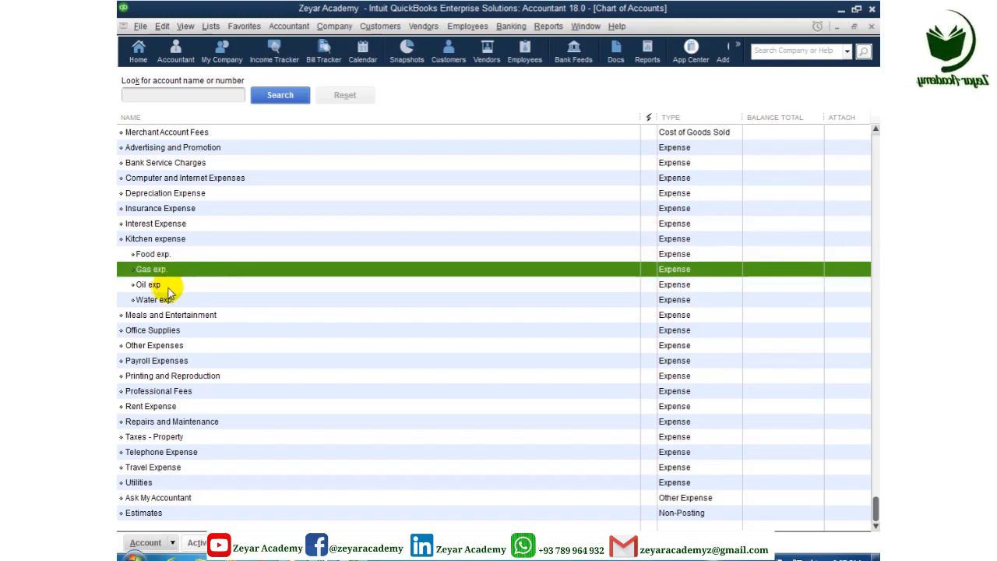
pyautogui.click(167, 286)
pyautogui.click(173, 302)
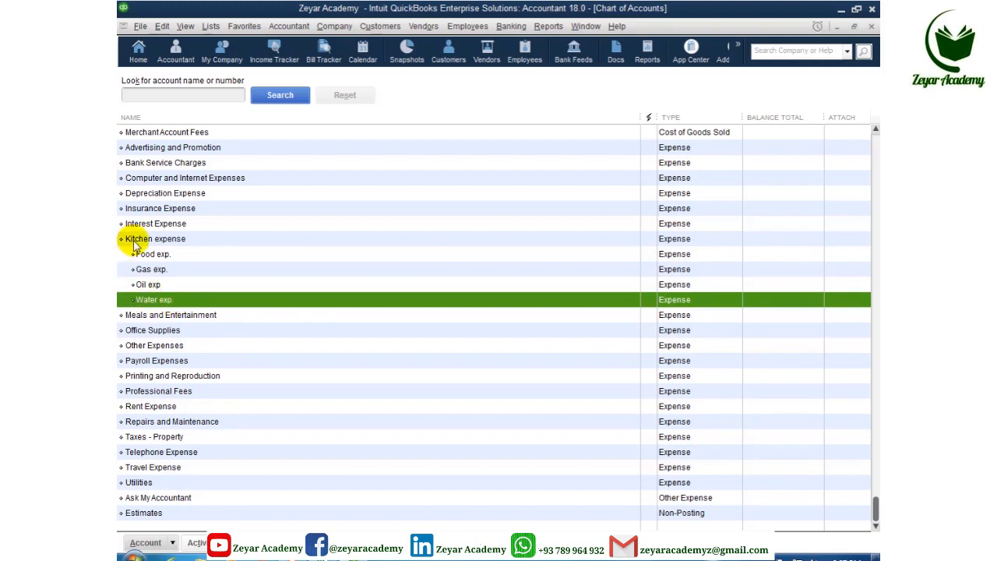
pyautogui.click(162, 285)
pyautogui.click(165, 269)
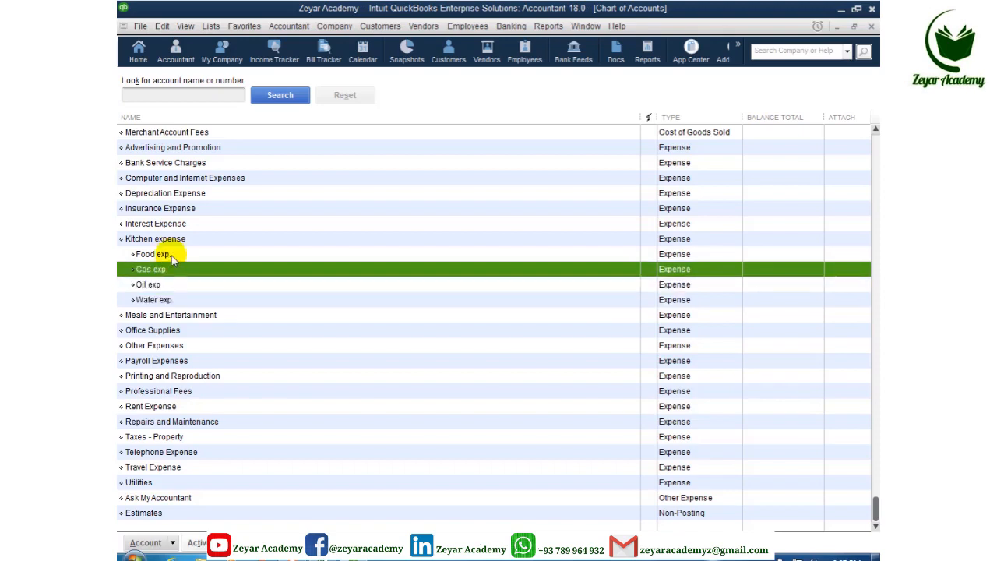
pyautogui.click(172, 255)
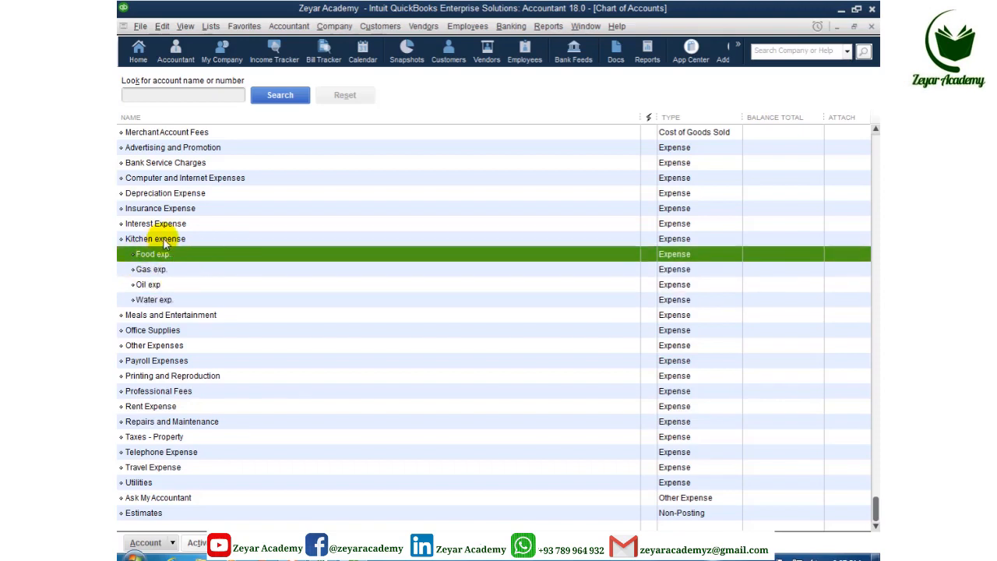
pyautogui.click(165, 242)
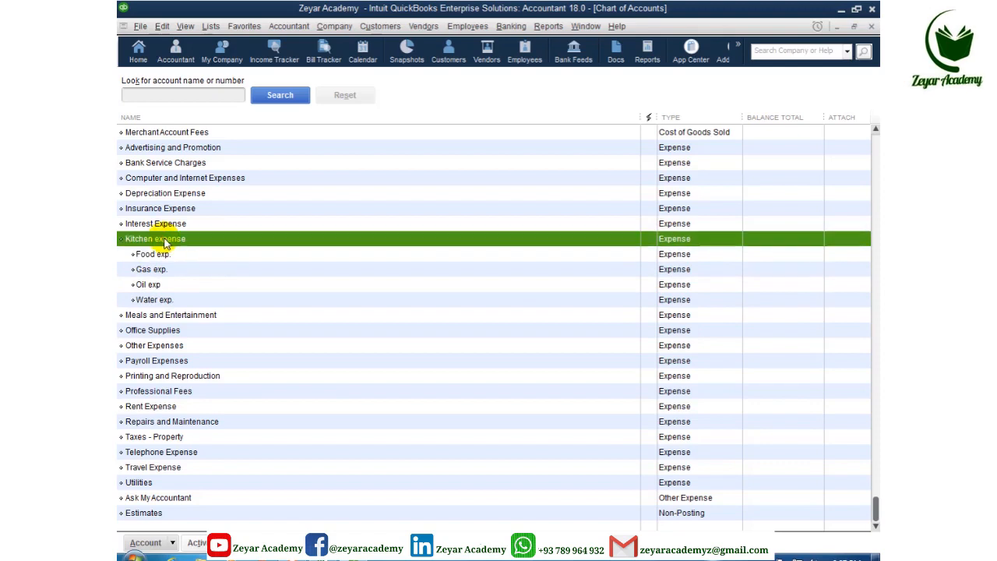
pyautogui.click(156, 255)
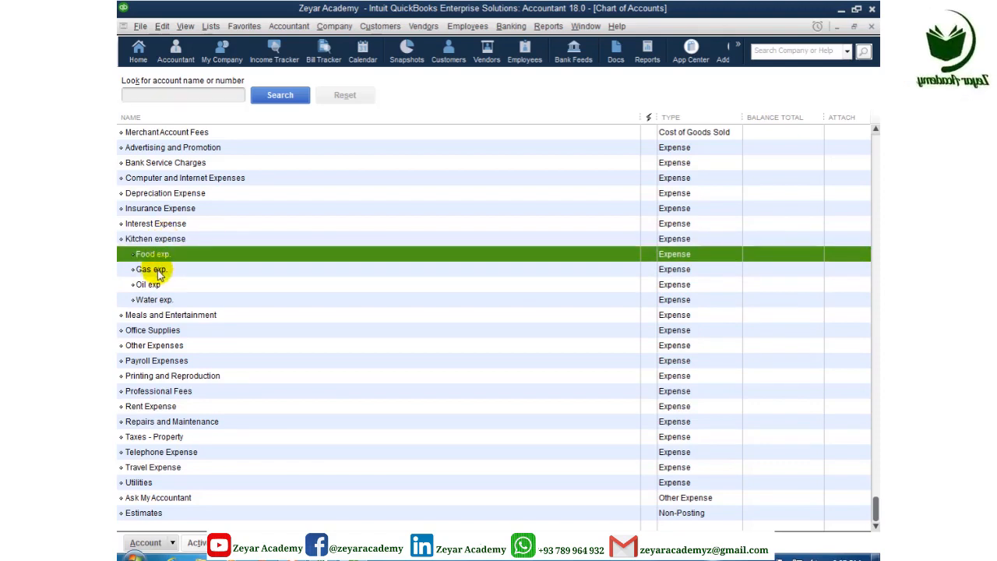
pyautogui.click(154, 270)
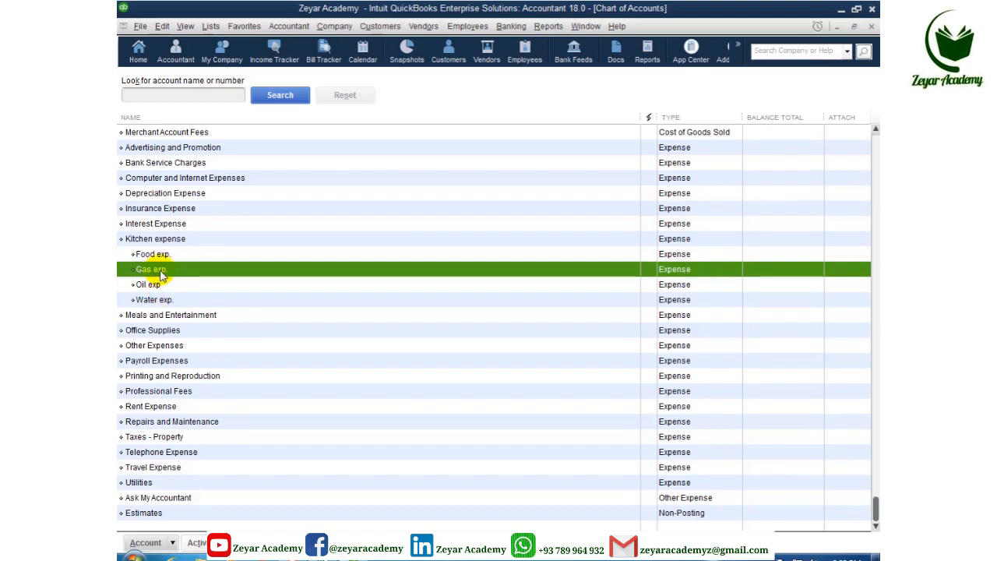
# Step: Open the Gas exp. account for editing and save it unchanged
pyautogui.rightClick(161, 273)
pyautogui.click(186, 326)
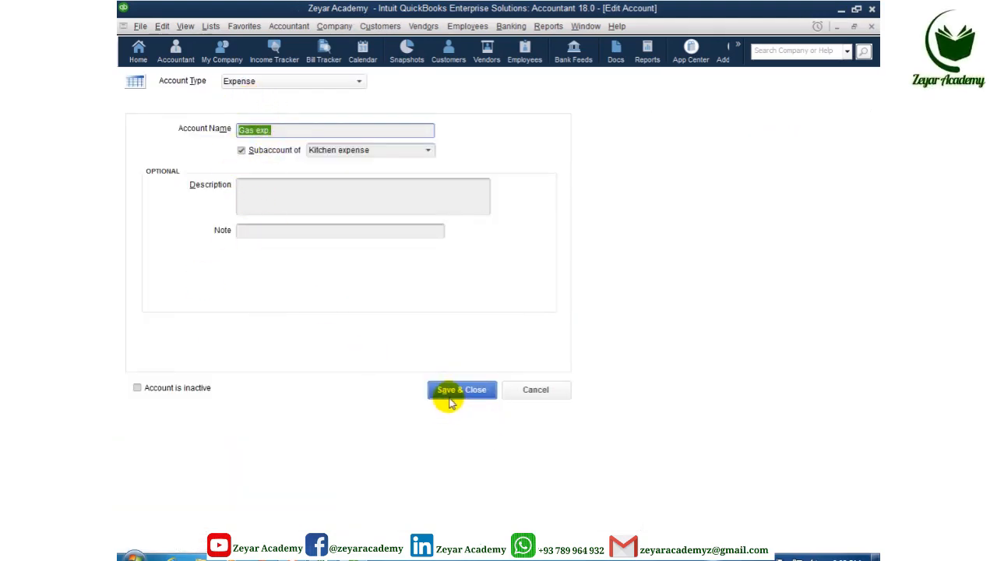
pyautogui.click(459, 389)
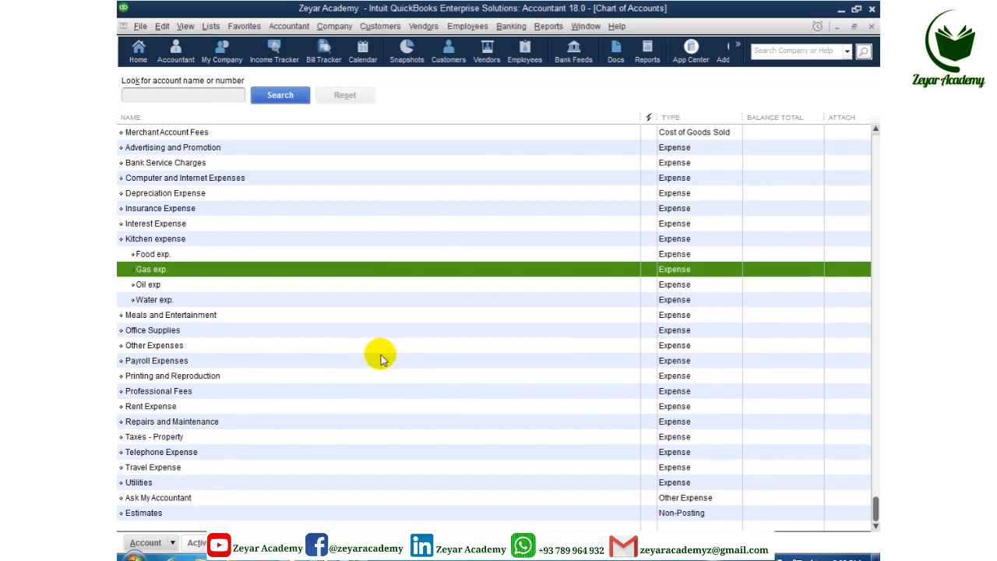
# Step: Delete the Oil exp subaccount from Kitchen expense and confirm the deletion
pyautogui.click(159, 289)
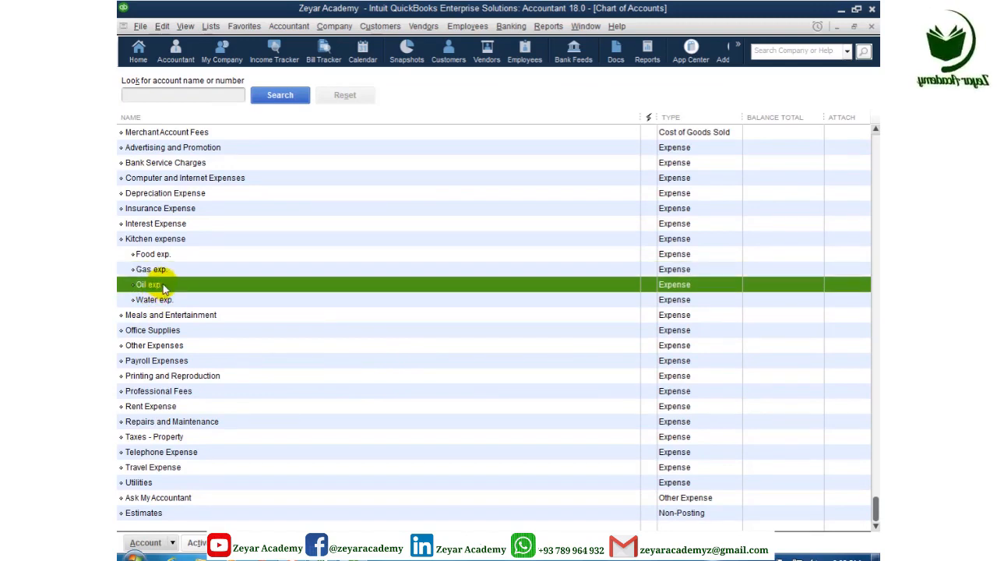
pyautogui.rightClick(163, 288)
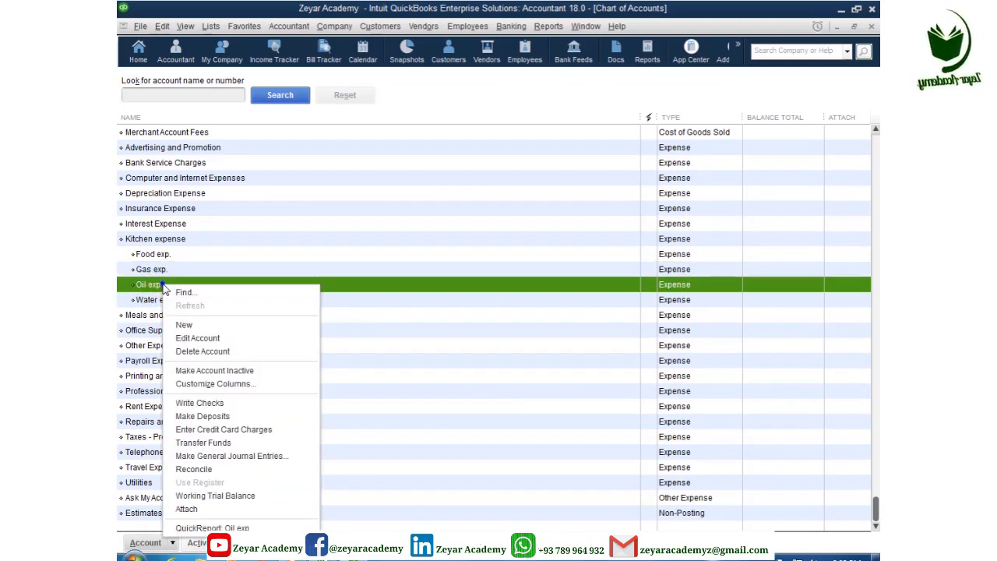
pyautogui.click(185, 353)
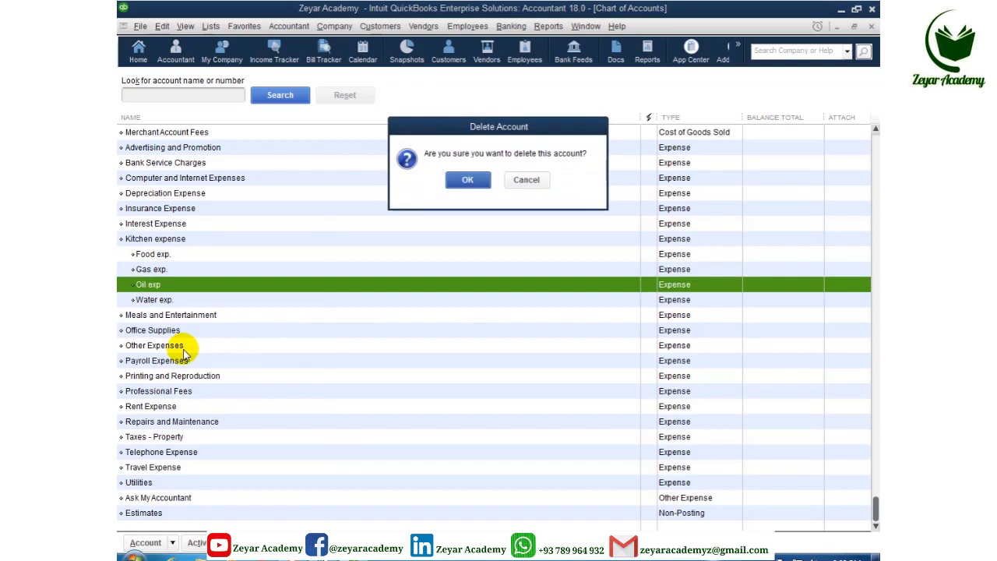
pyautogui.press('Return')
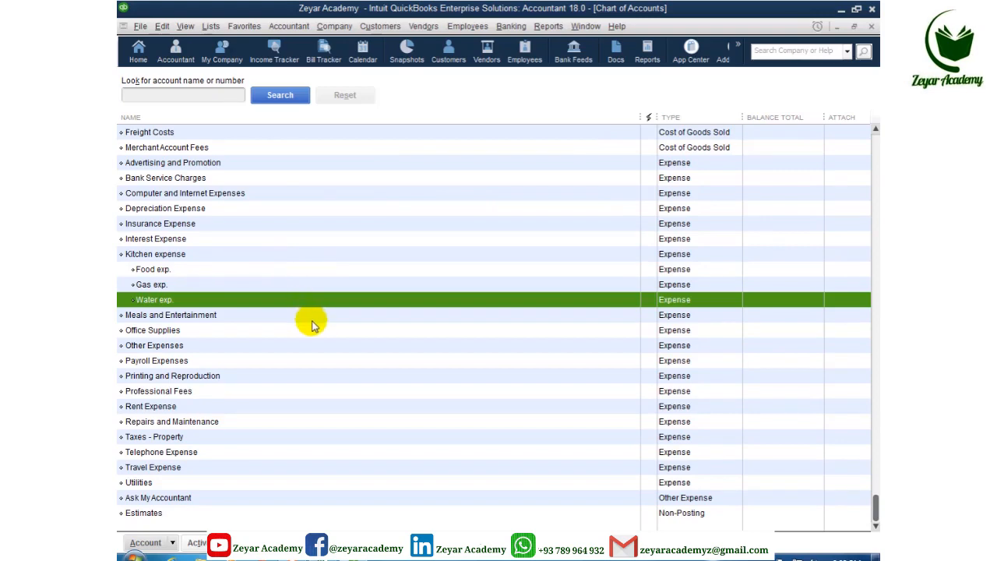
pyautogui.scroll(4, 312, 321)
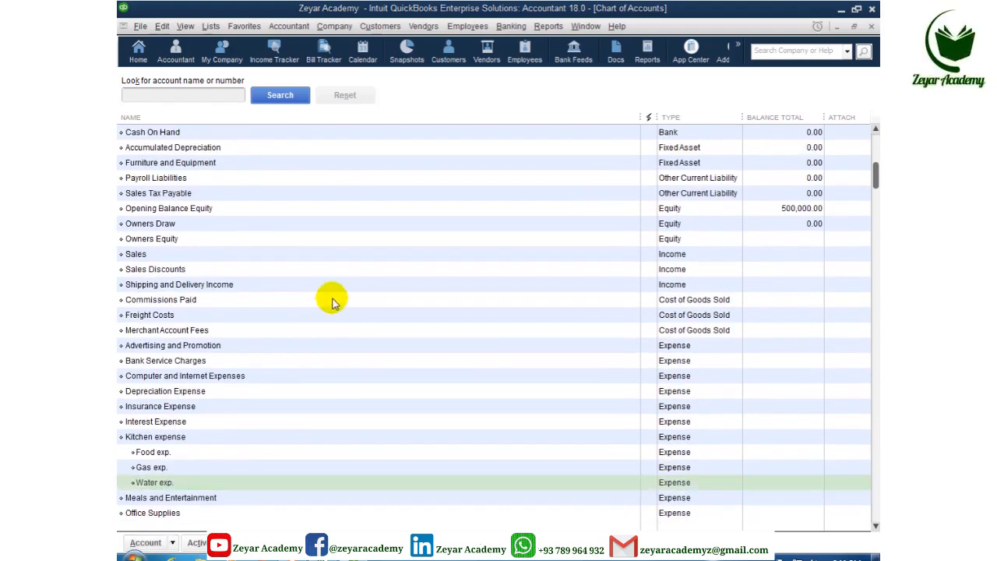
pyautogui.moveTo(873, 175); pyautogui.dragTo(870, 150)
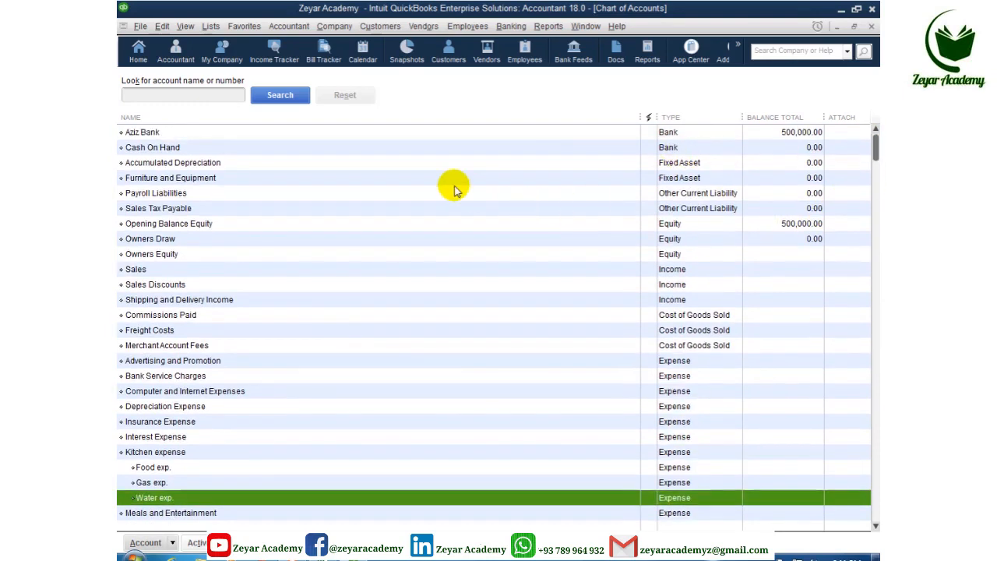
pyautogui.click(181, 147)
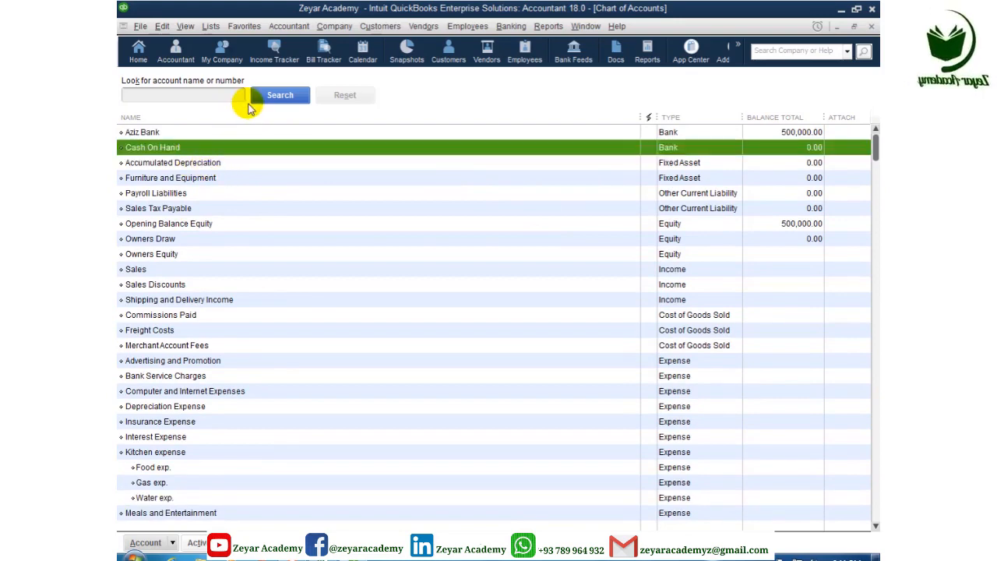
pyautogui.click(190, 132)
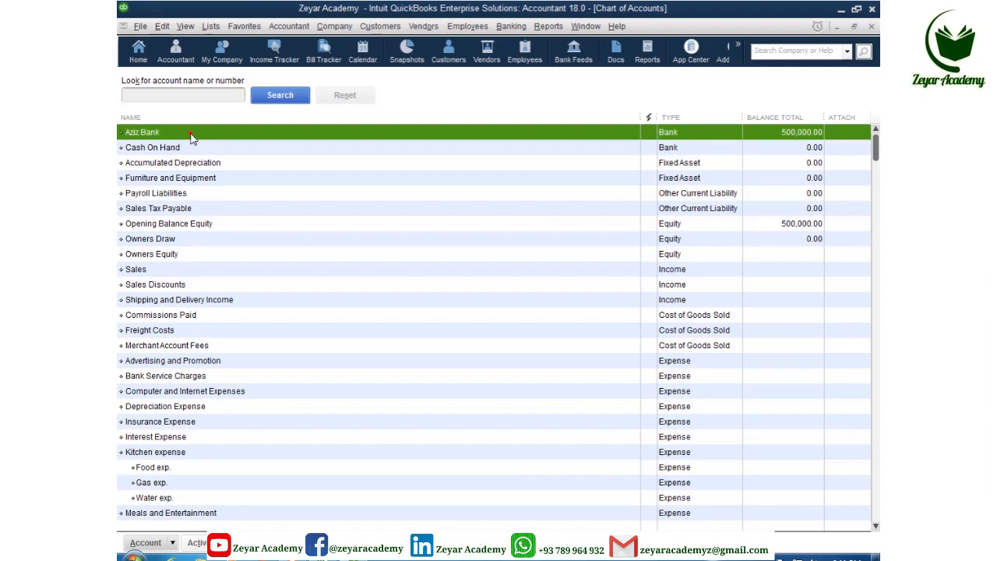
pyautogui.click(208, 26)
pyautogui.moveTo(280, 29)
pyautogui.moveTo(327, 29)
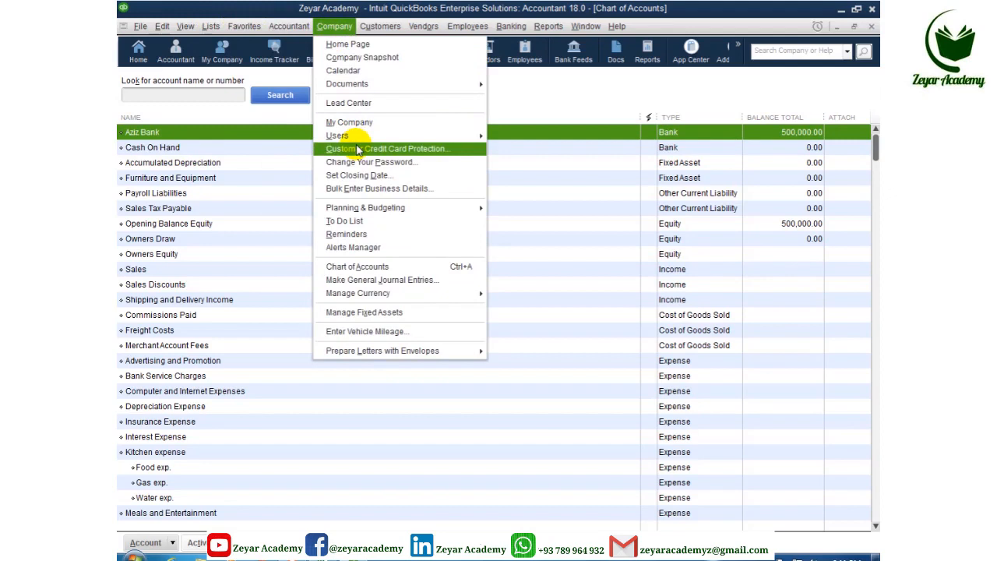
# Step: Start a new general journal entry with Cash On Hand debited 100,000 on the first line
pyautogui.click(355, 281)
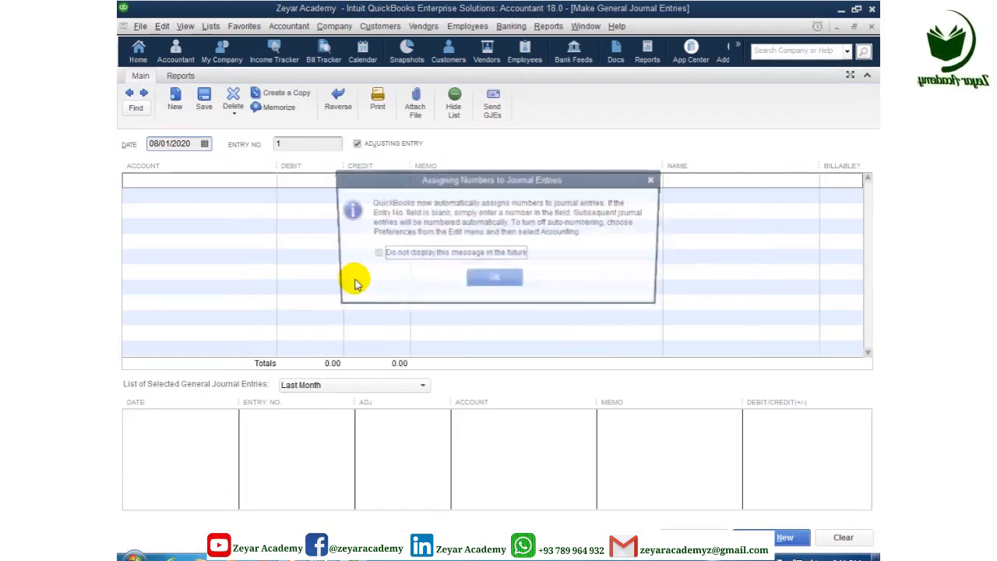
pyautogui.click(491, 282)
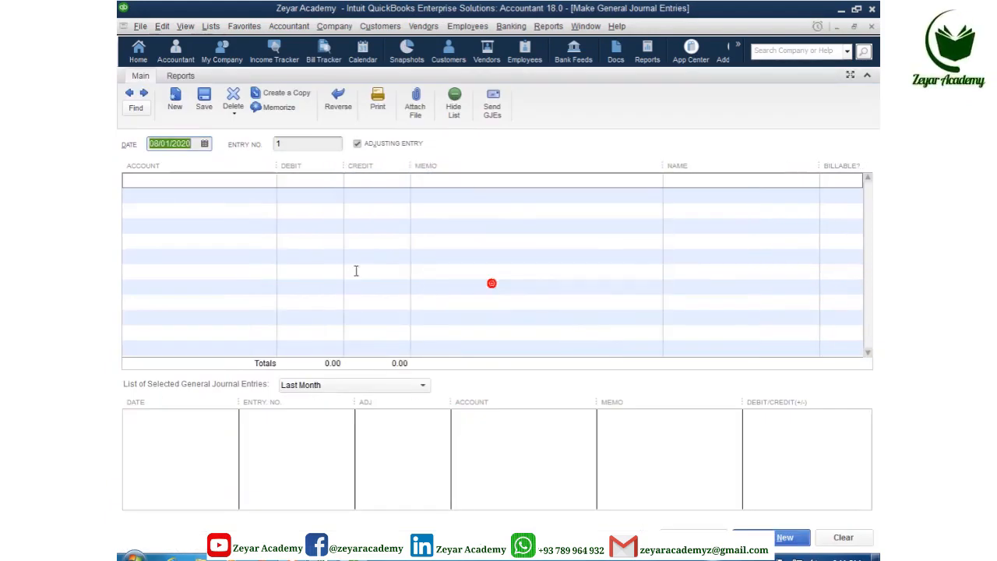
pyautogui.click(234, 180)
pyautogui.click(235, 180)
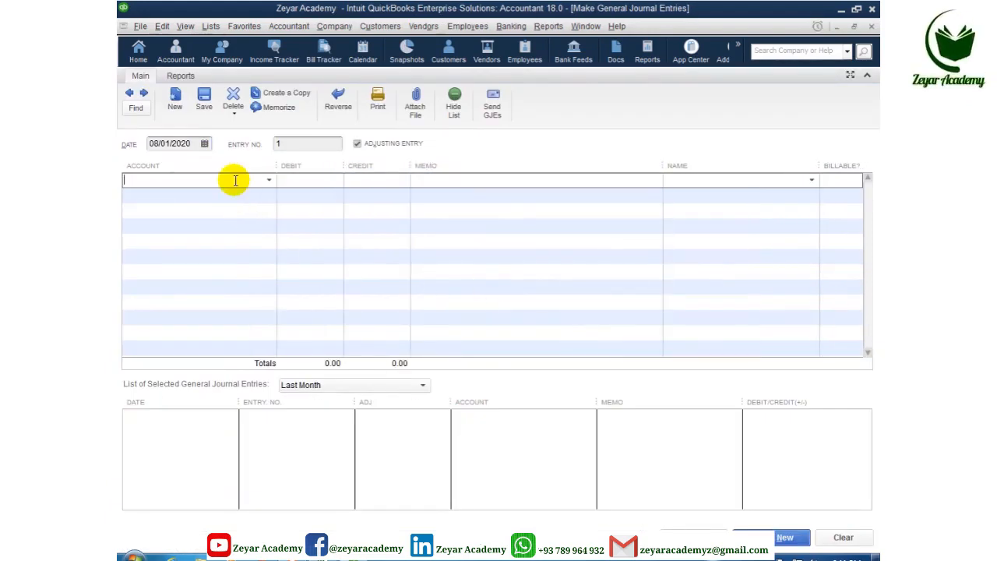
pyautogui.write('Cash On Hand')
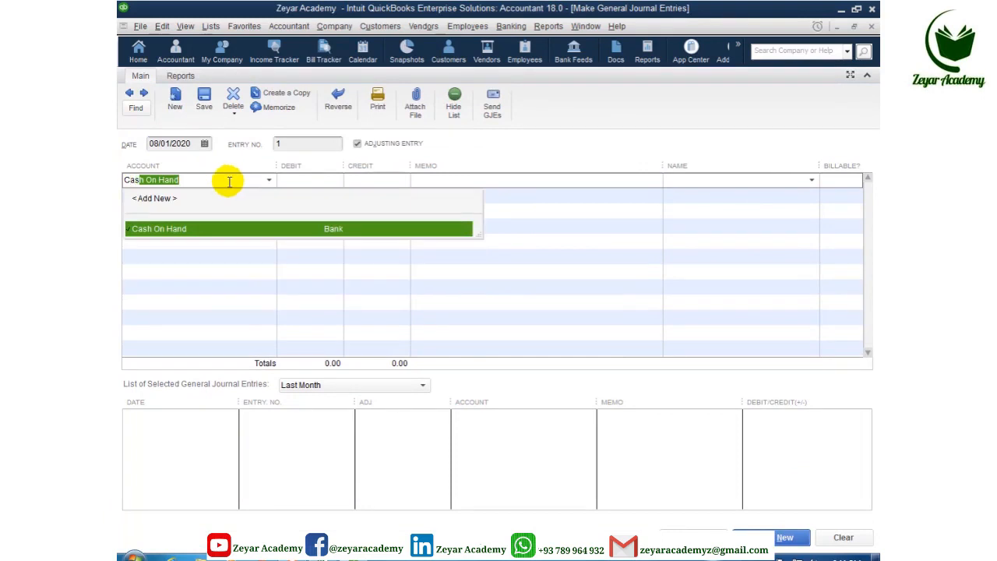
pyautogui.click(211, 229)
pyautogui.click(312, 185)
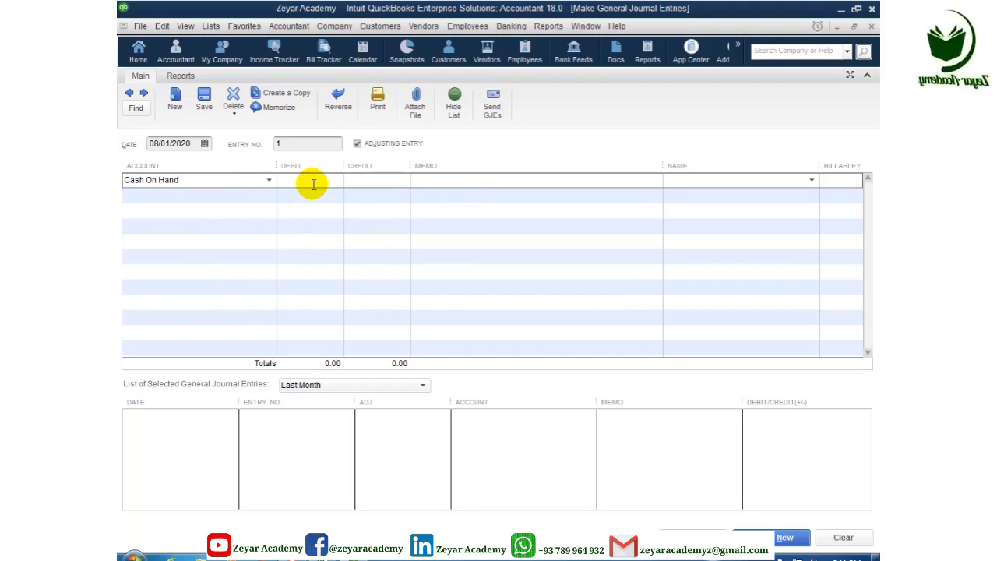
pyautogui.write('100000')
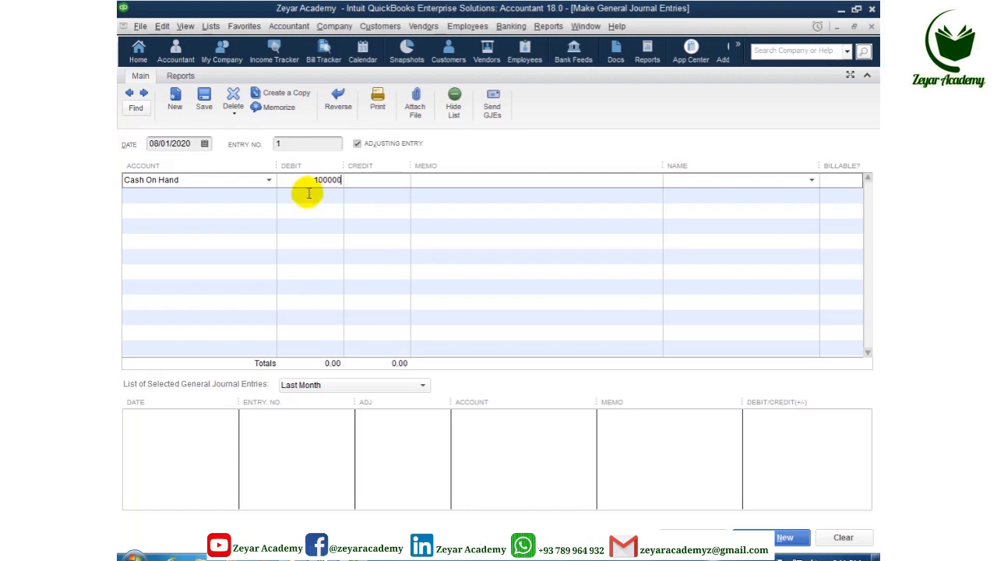
# Step: Set Aziz Bank as the second line's account, crediting 100,000
pyautogui.click(230, 198)
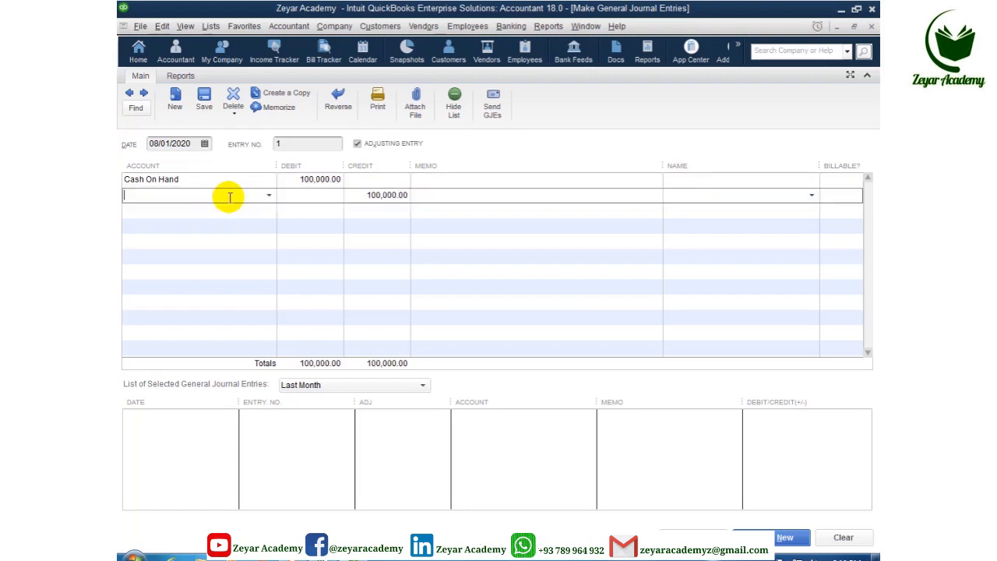
pyautogui.write('Aziz Bank')
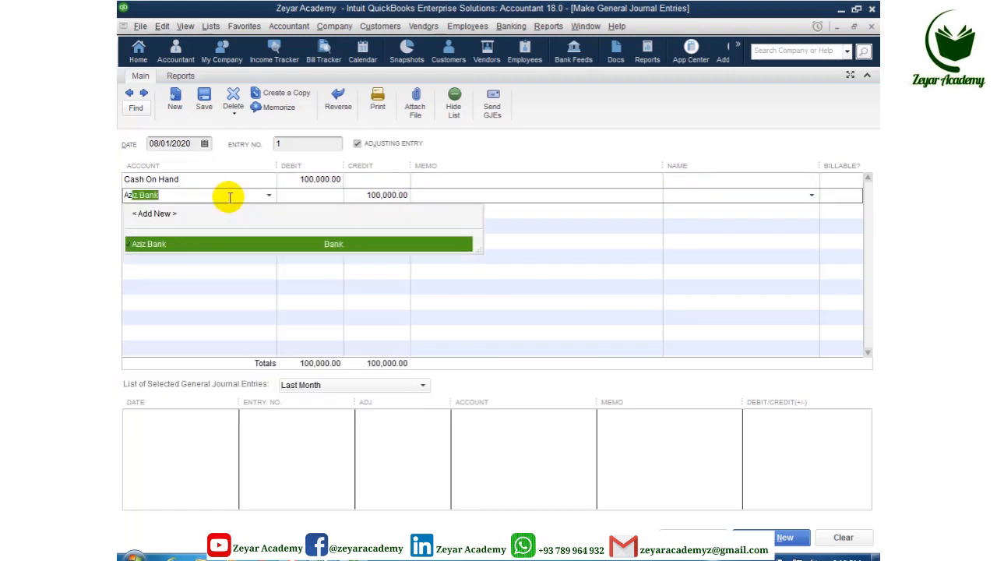
pyautogui.click(191, 242)
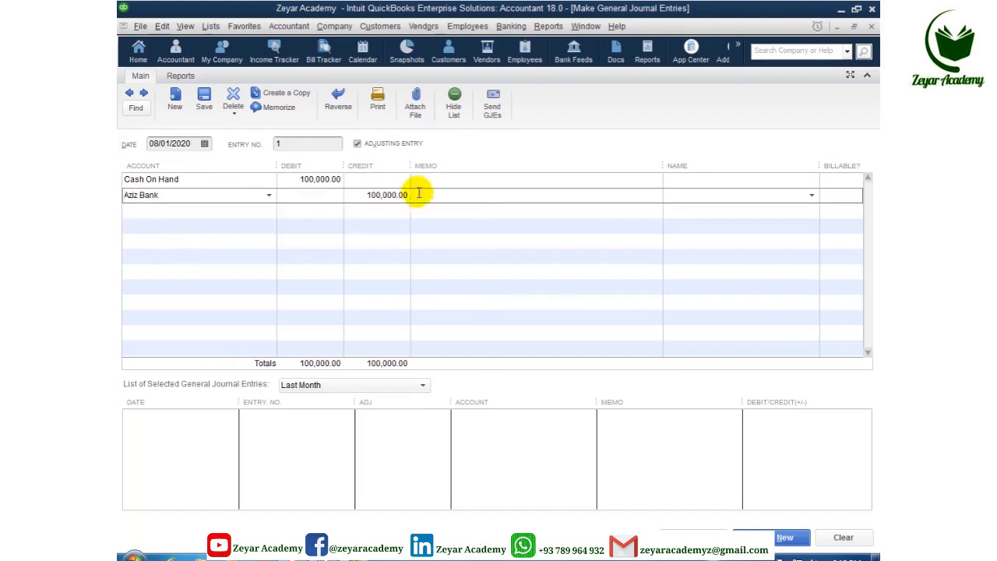
pyautogui.click(440, 179)
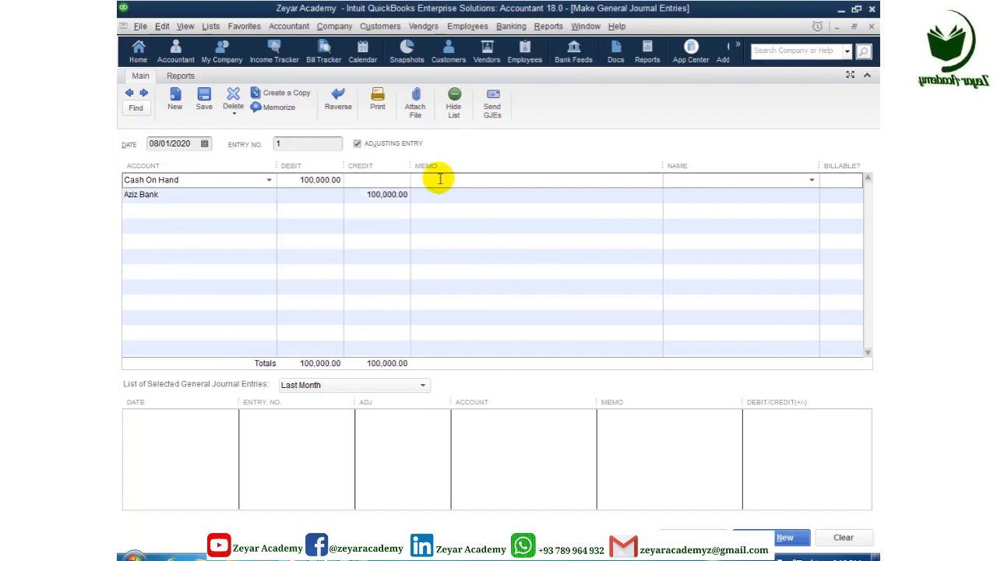
# Step: Give both journal lines the memo 'Cash received from Azizi Bank for cash on hand account'
pyautogui.write('s')
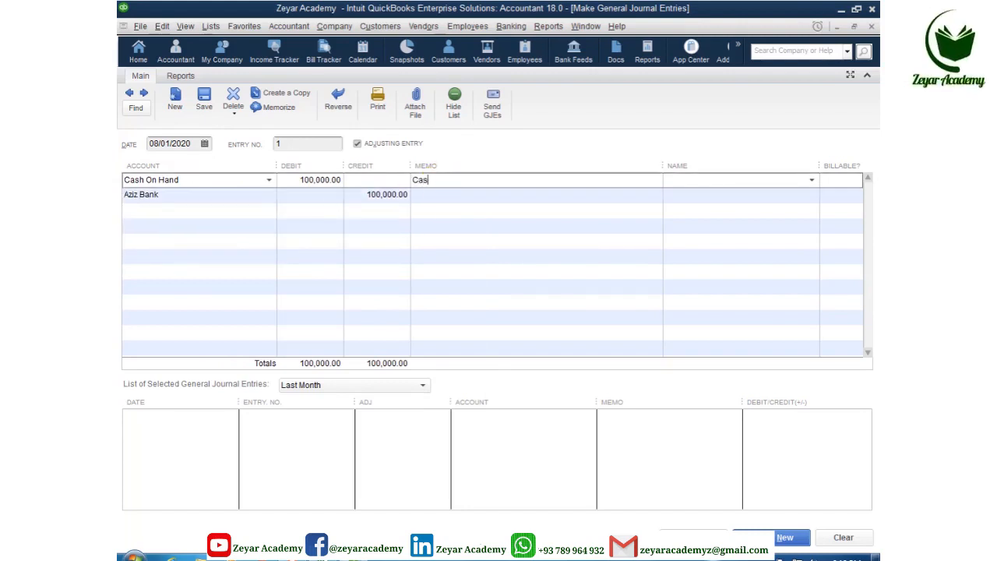
pyautogui.write('h received from Azizi')
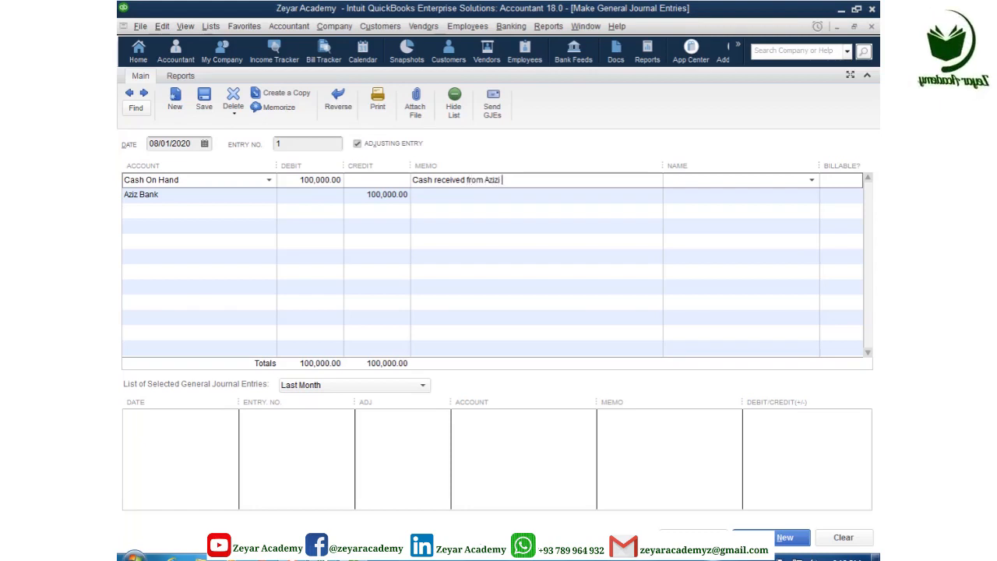
pyautogui.write(' Bank')
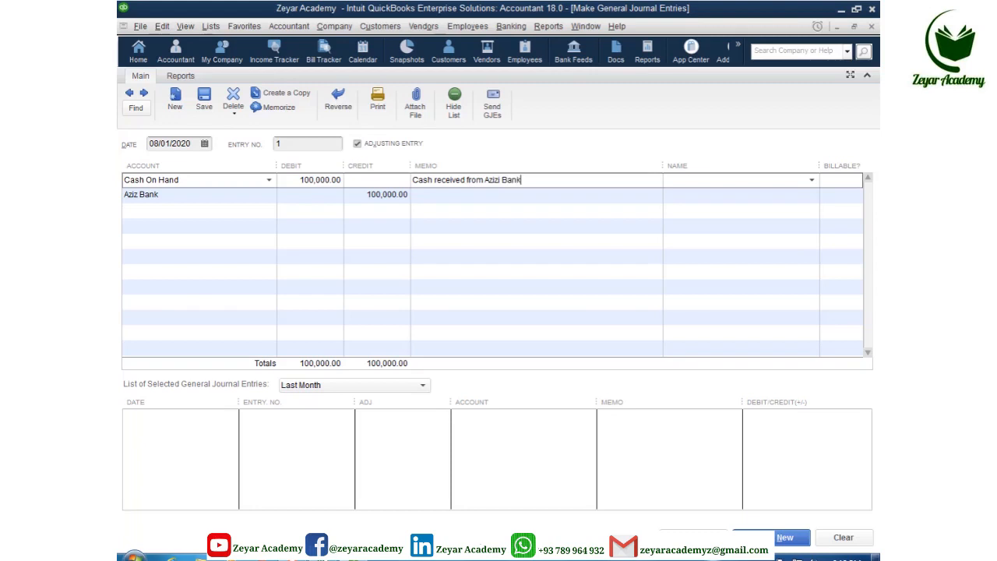
pyautogui.write(' for cash on hand ')
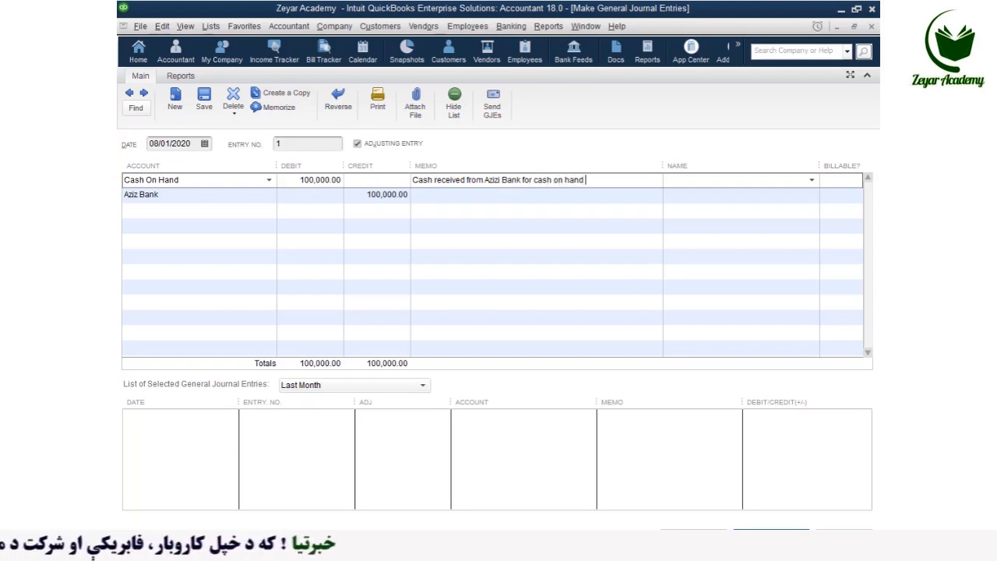
pyautogui.write('acco')
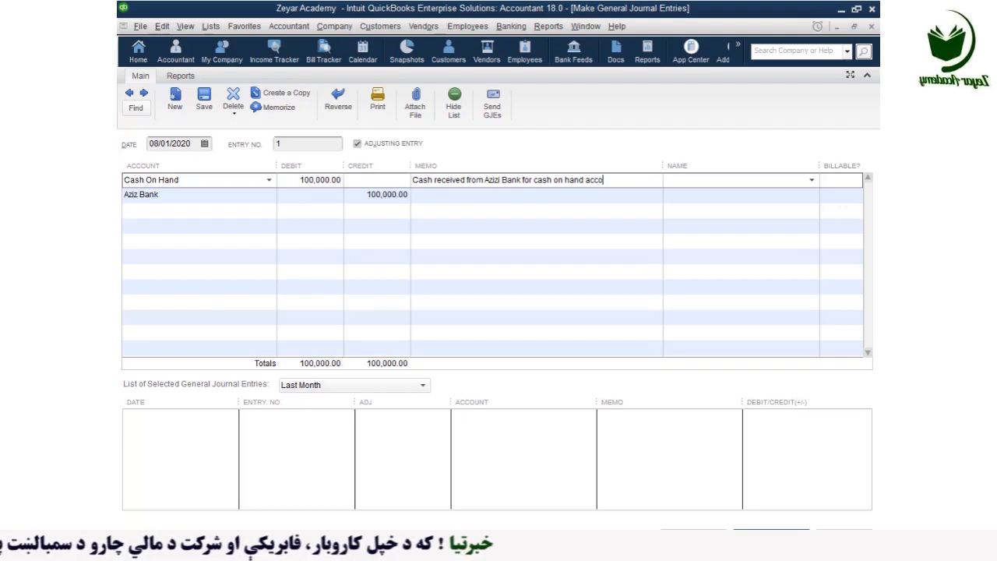
pyautogui.write('unt')
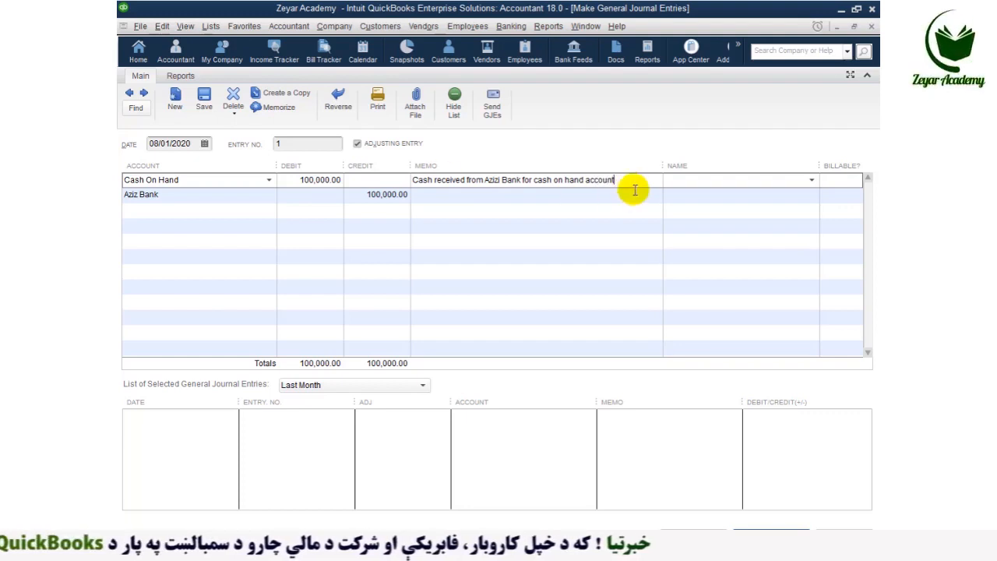
pyautogui.moveTo(630, 178); pyautogui.dragTo(411, 179)
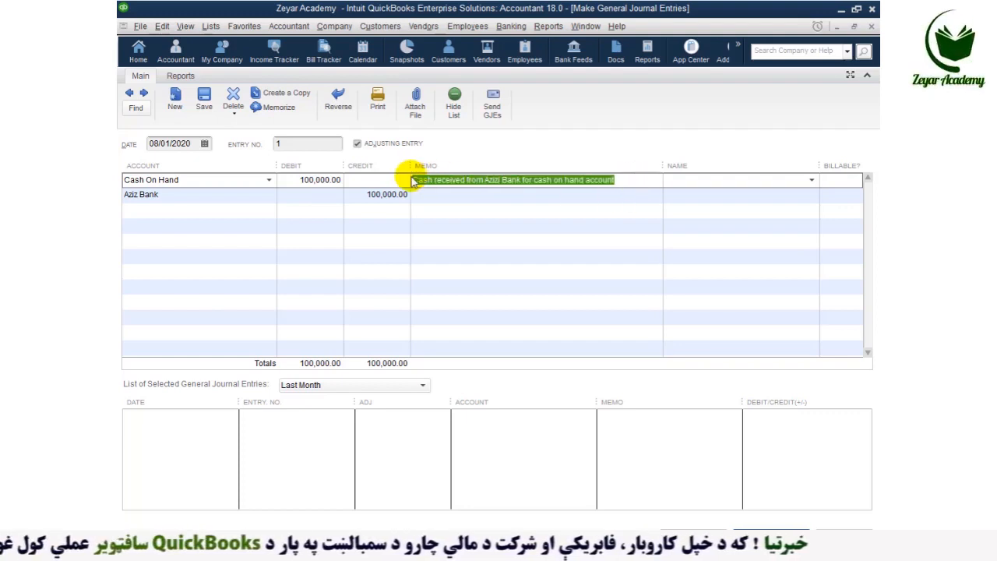
pyautogui.hotkey('ctrl', 'c')
pyautogui.click(451, 198)
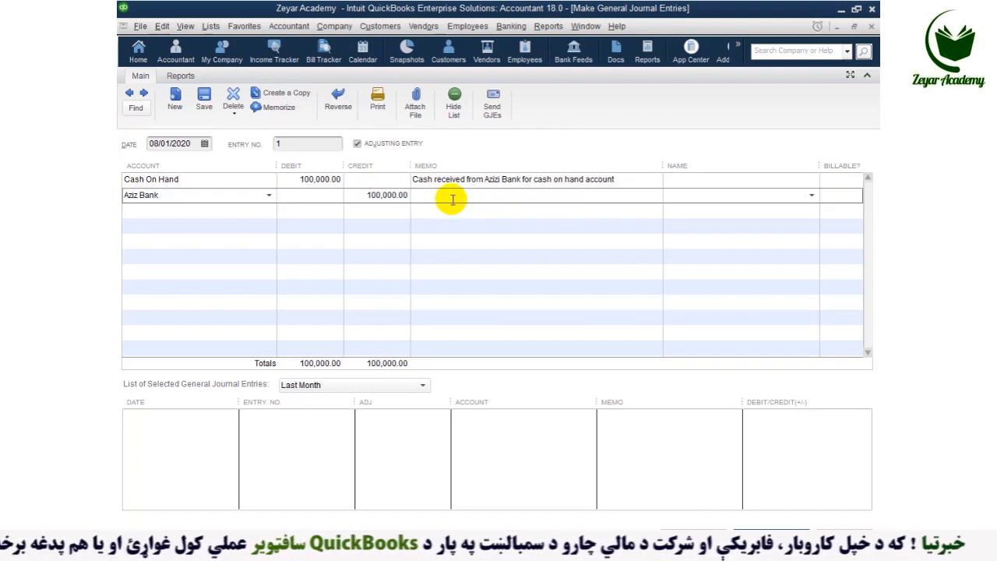
pyautogui.hotkey('ctrl', 'v')
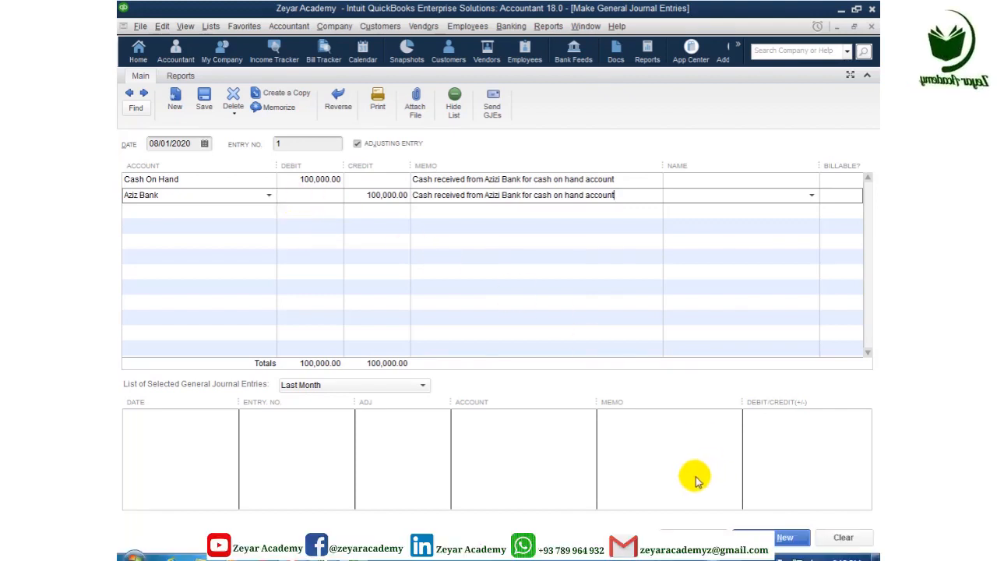
# Step: Date the entry 08/05/2020 and save it, opening a blank entry
pyautogui.click(204, 143)
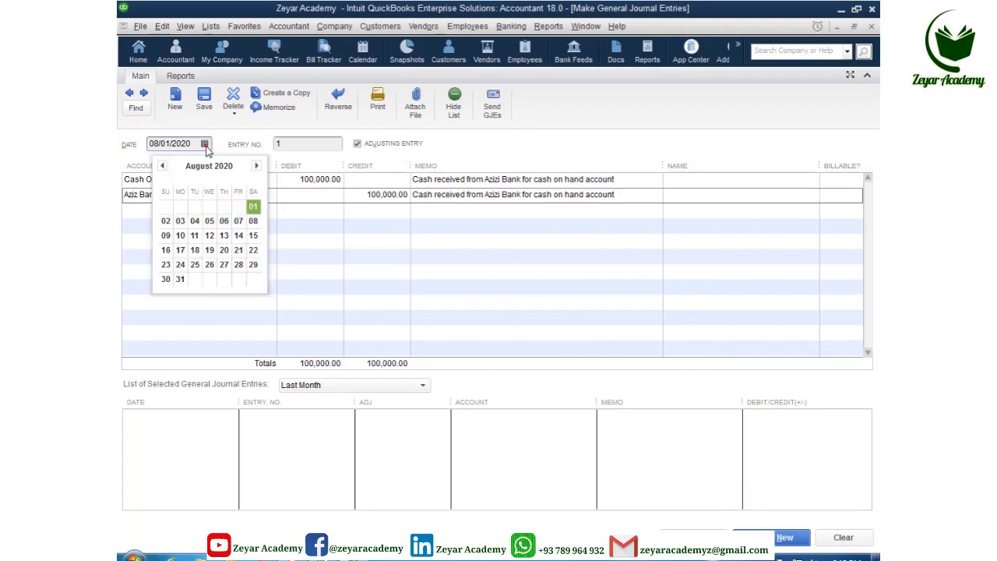
pyautogui.click(208, 223)
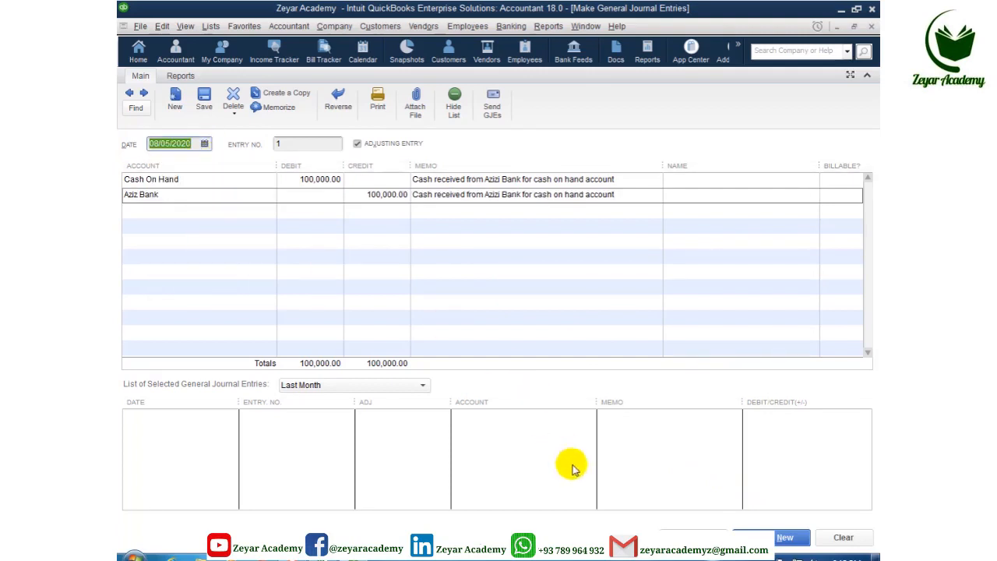
pyautogui.click(767, 535)
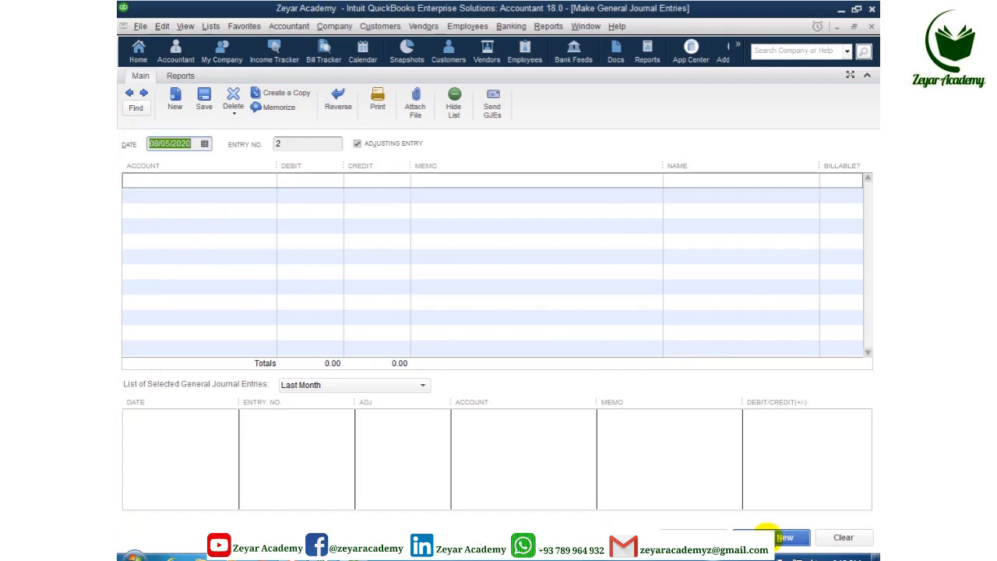
# Step: Save and close Make General Journal Entries to return to the Chart of Accounts
pyautogui.click(688, 538)
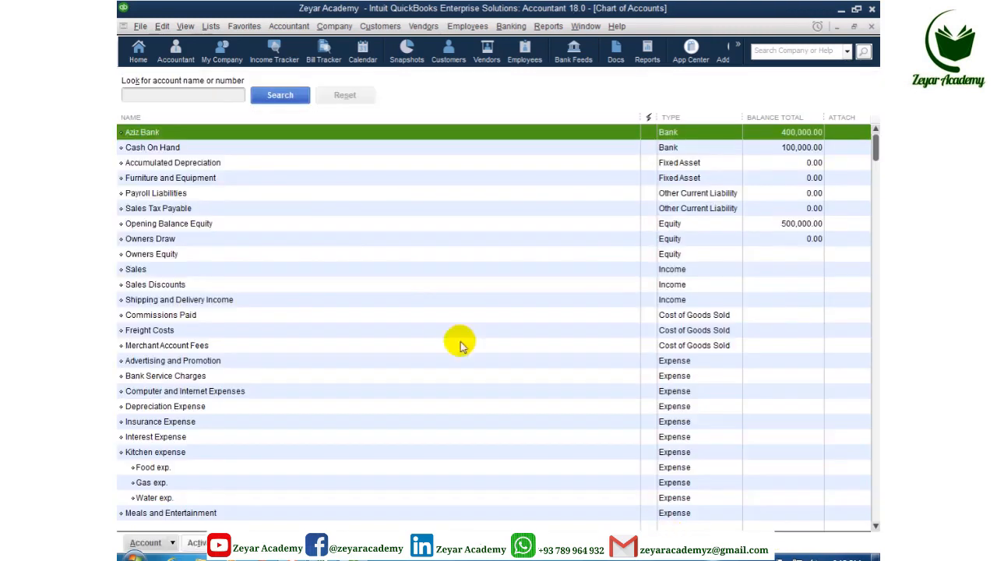